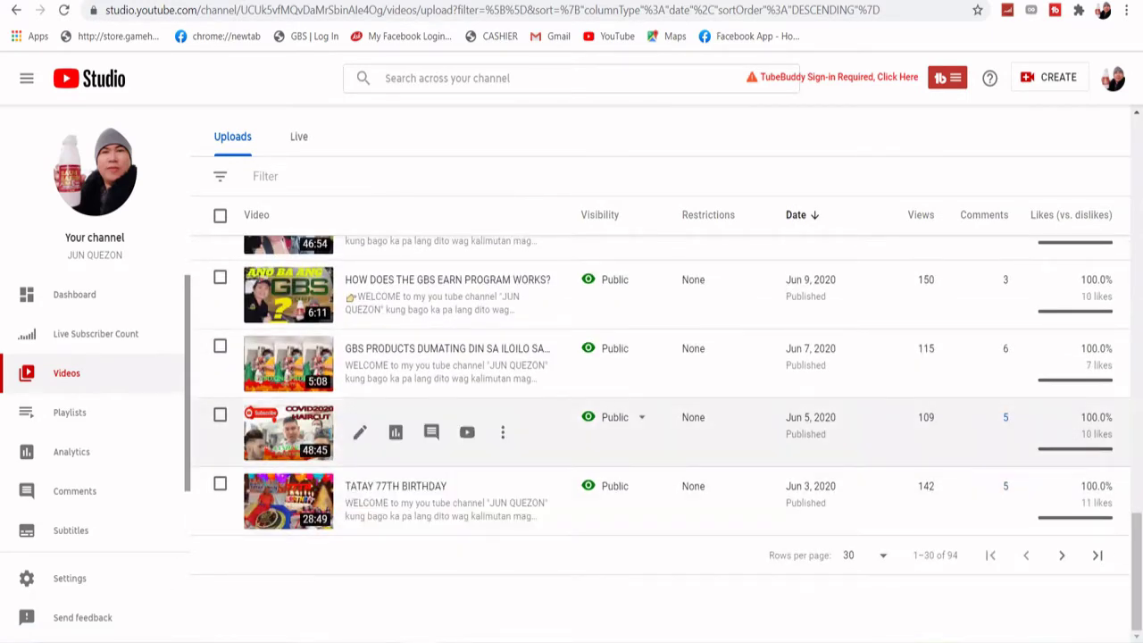
- Switch the Channel videos list to the Live tab to show live-stream replays
scroll(396, 402, "up", 6)
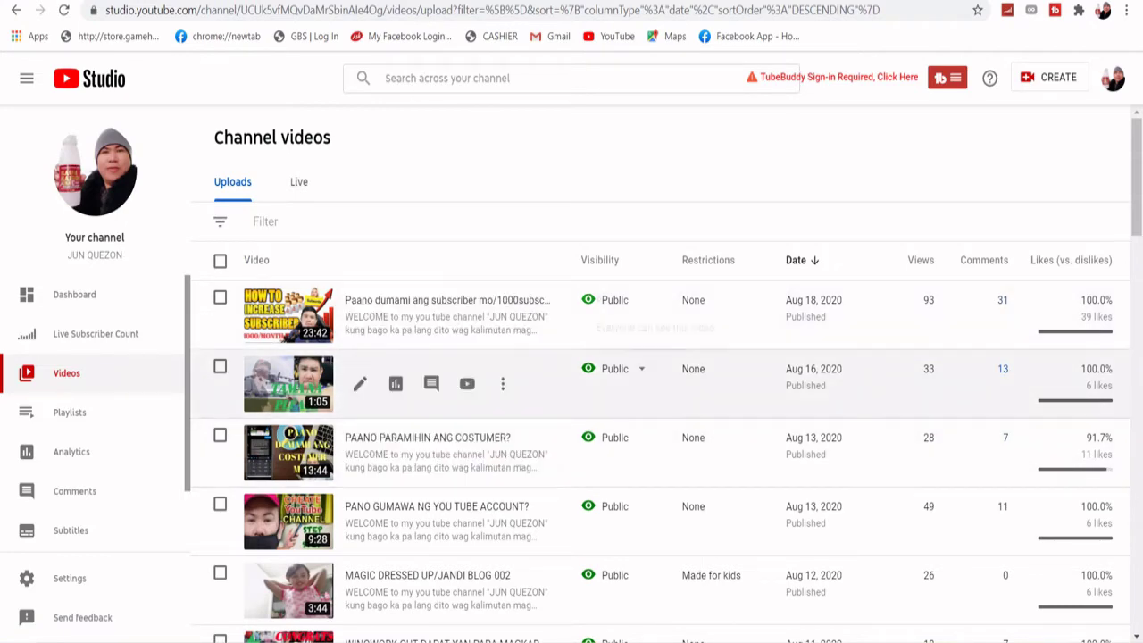
scroll(626, 375, "down", 4)
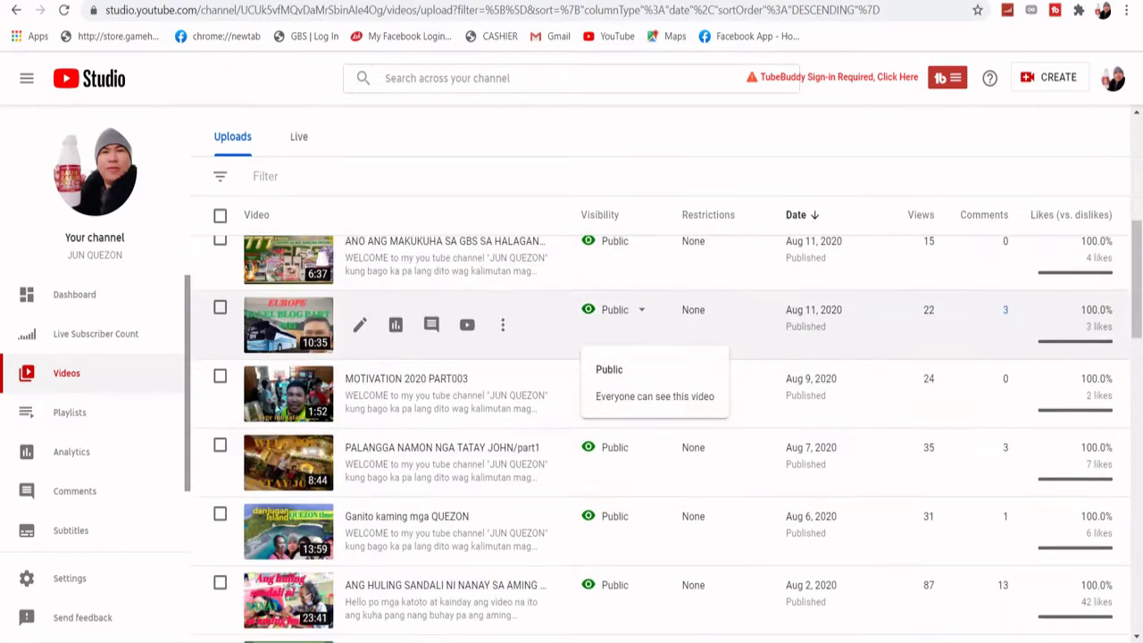
scroll(625, 375, "up", 5)
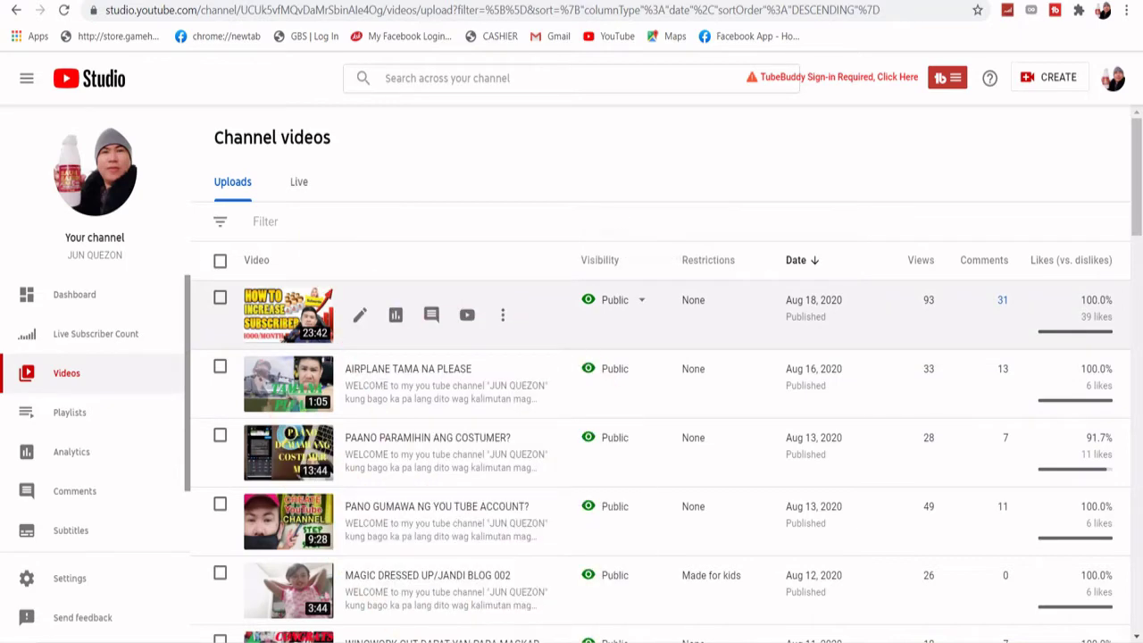
left_click(298, 181)
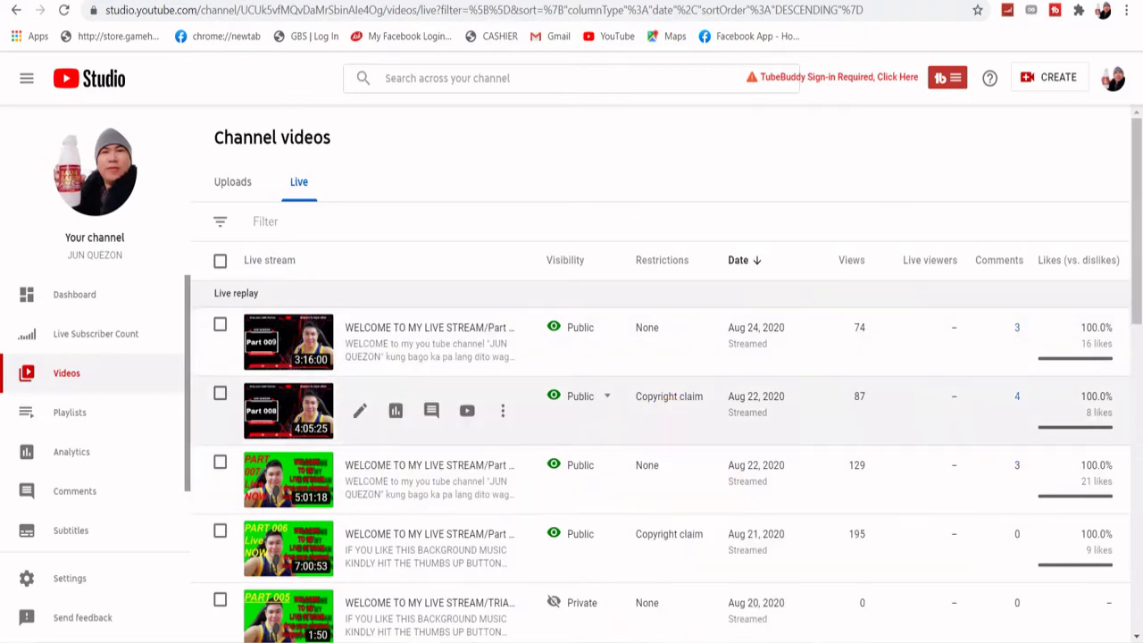
- Open the copyright claim details for the Aug 21, 2020 Part 006 live replay
mouse_move(669, 396)
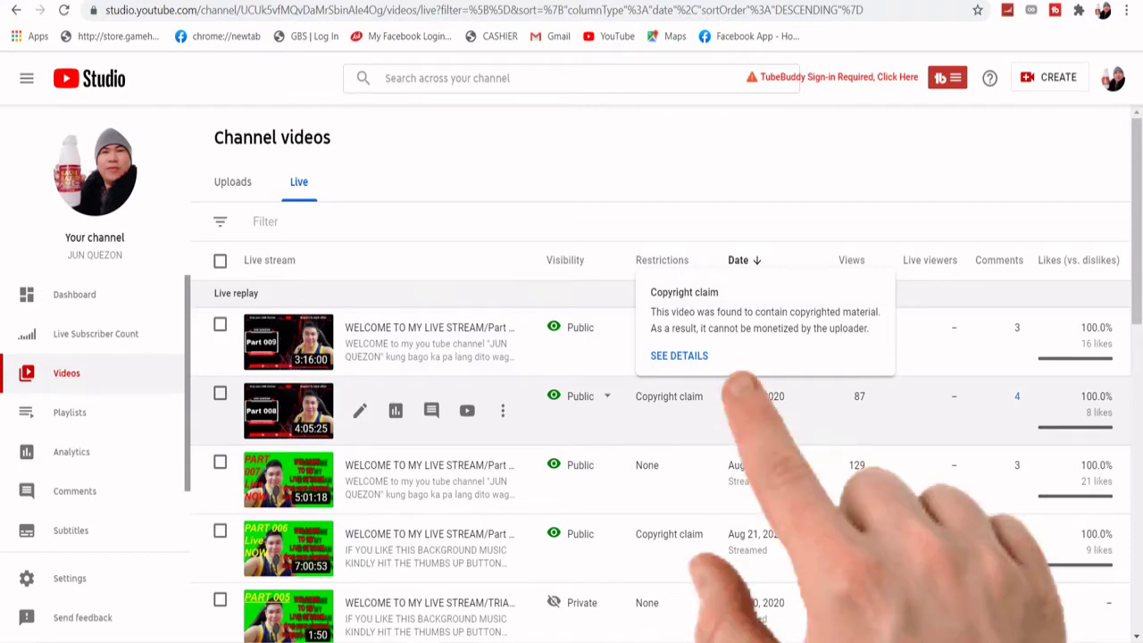
scroll(661, 402, "down", 2)
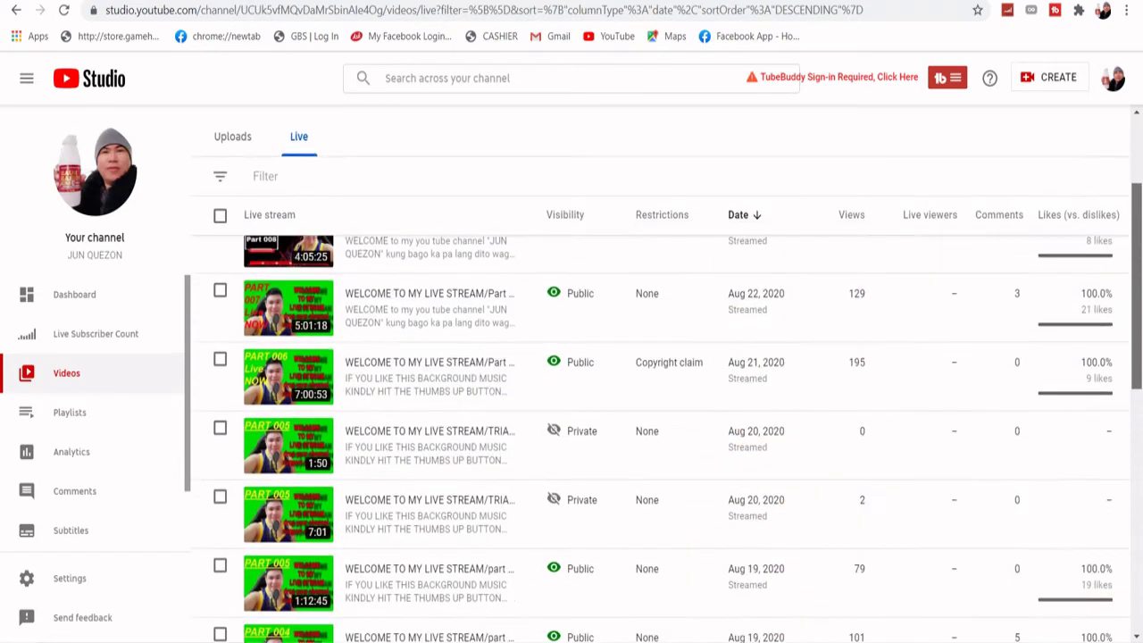
mouse_move(669, 360)
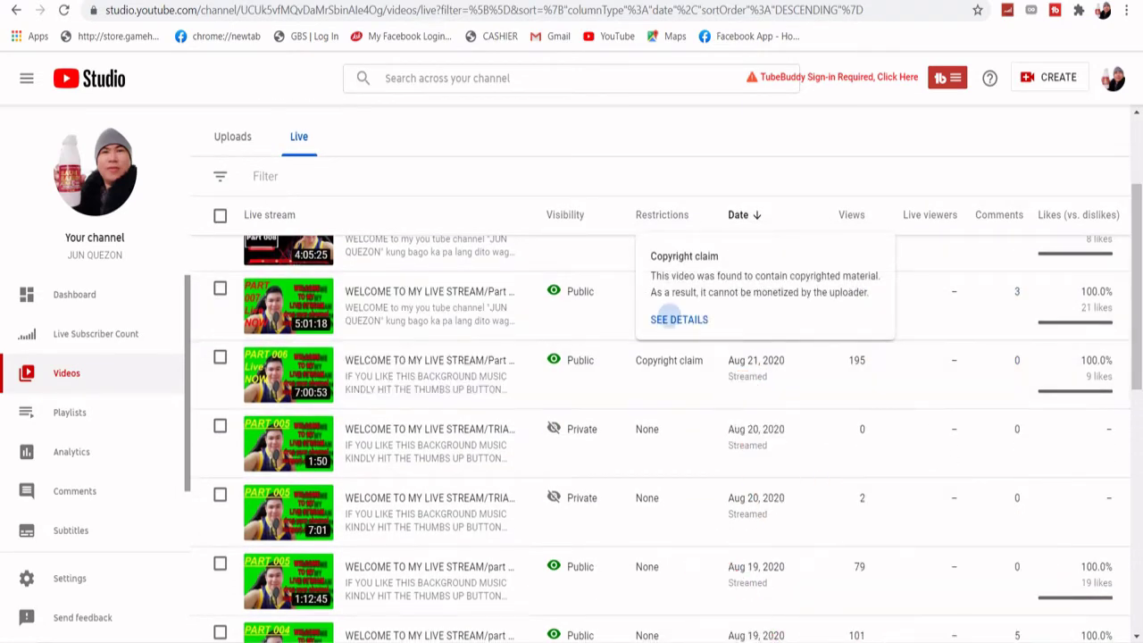
left_click(679, 319)
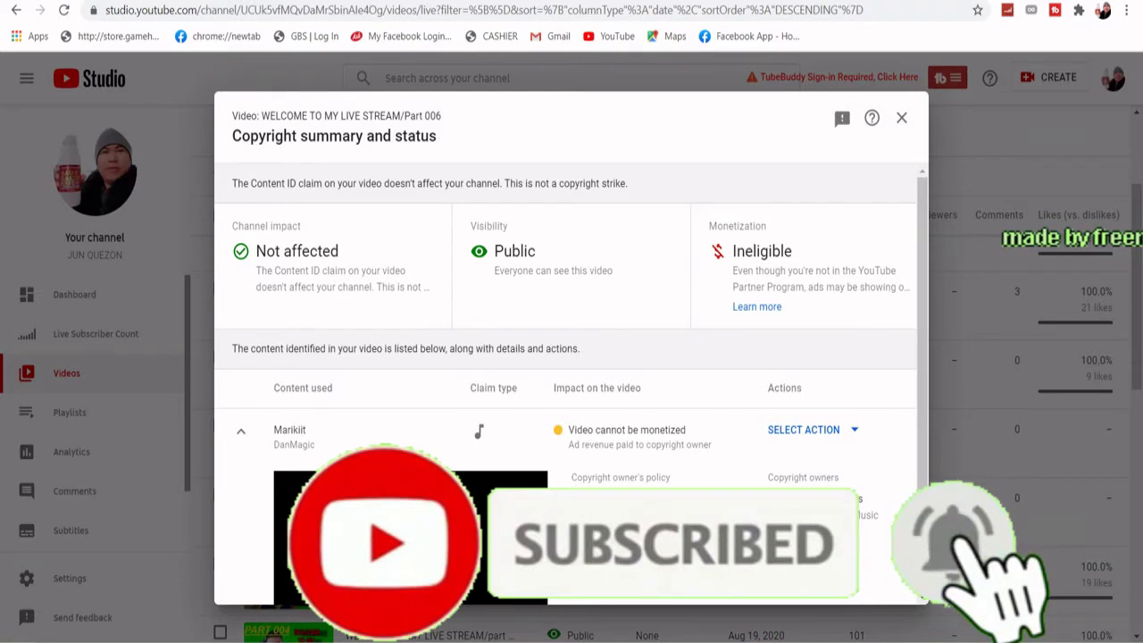
- Expand the action dropdown for the Marikiit music claim to reveal Dispute
scroll(566, 384, "down", 1)
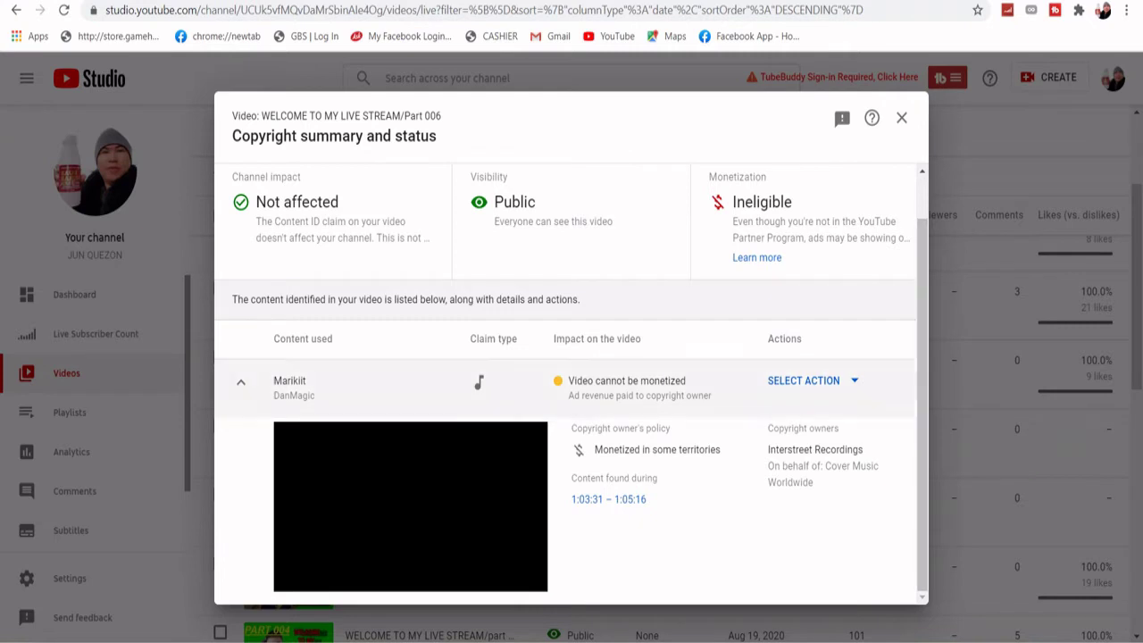
left_click(804, 381)
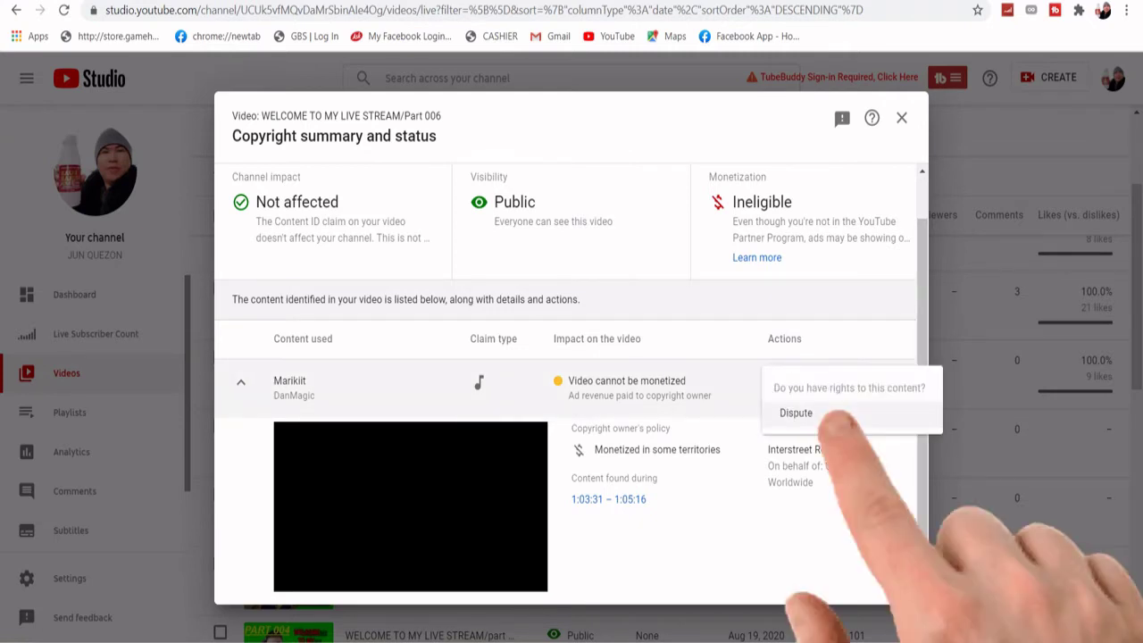
- Begin disputing the Marikiit claim, confirming it isn't based on the listed reasons
left_click(796, 412)
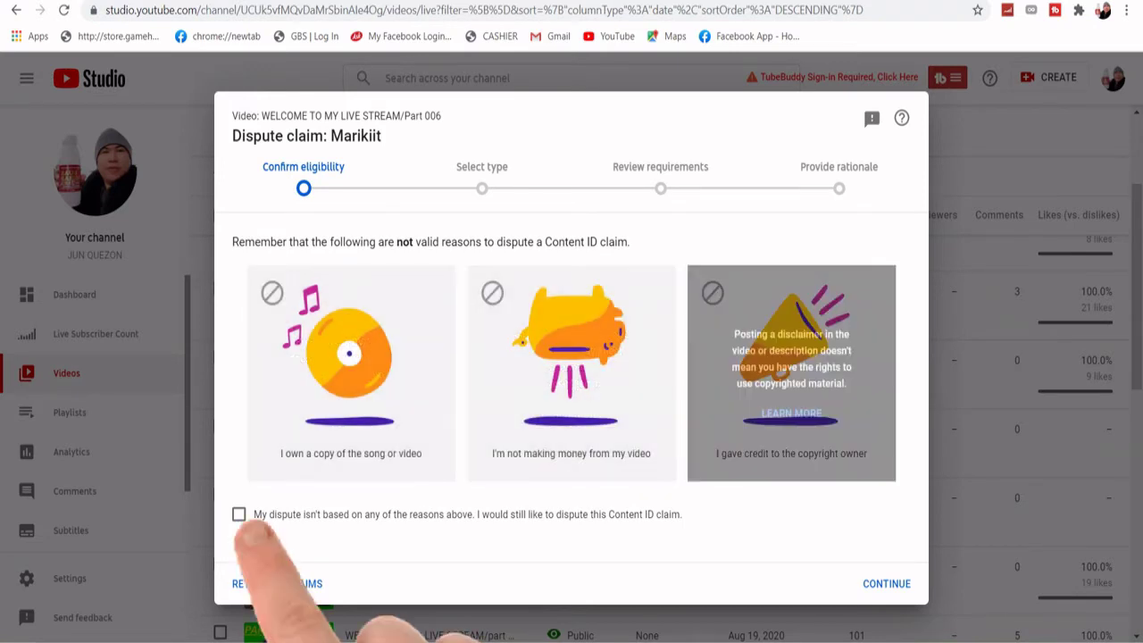
left_click(239, 514)
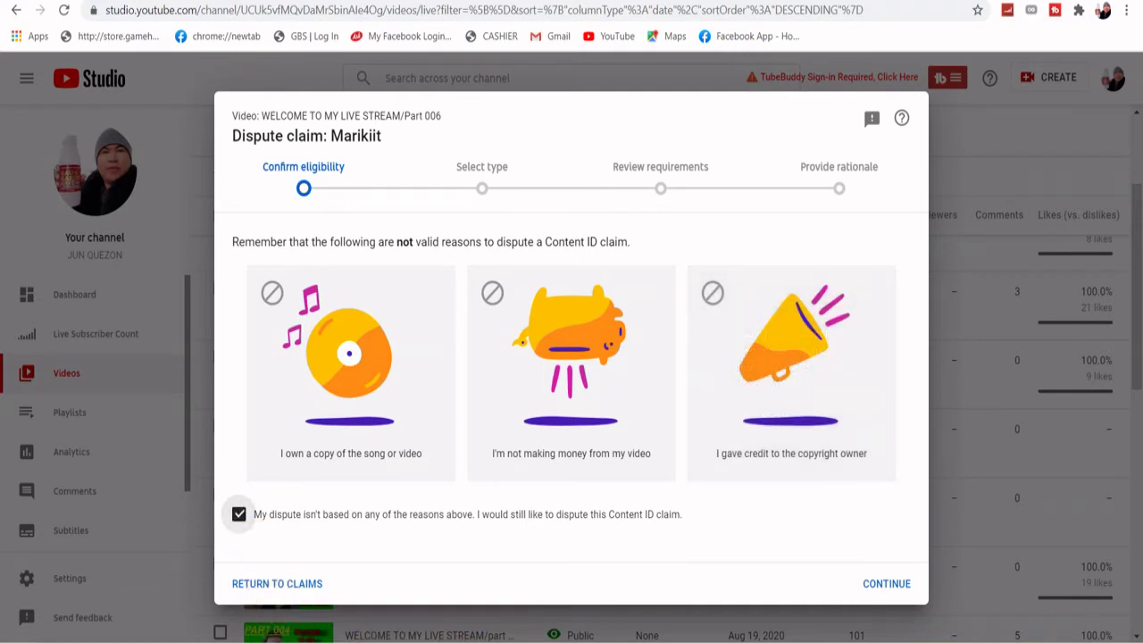
left_click(880, 584)
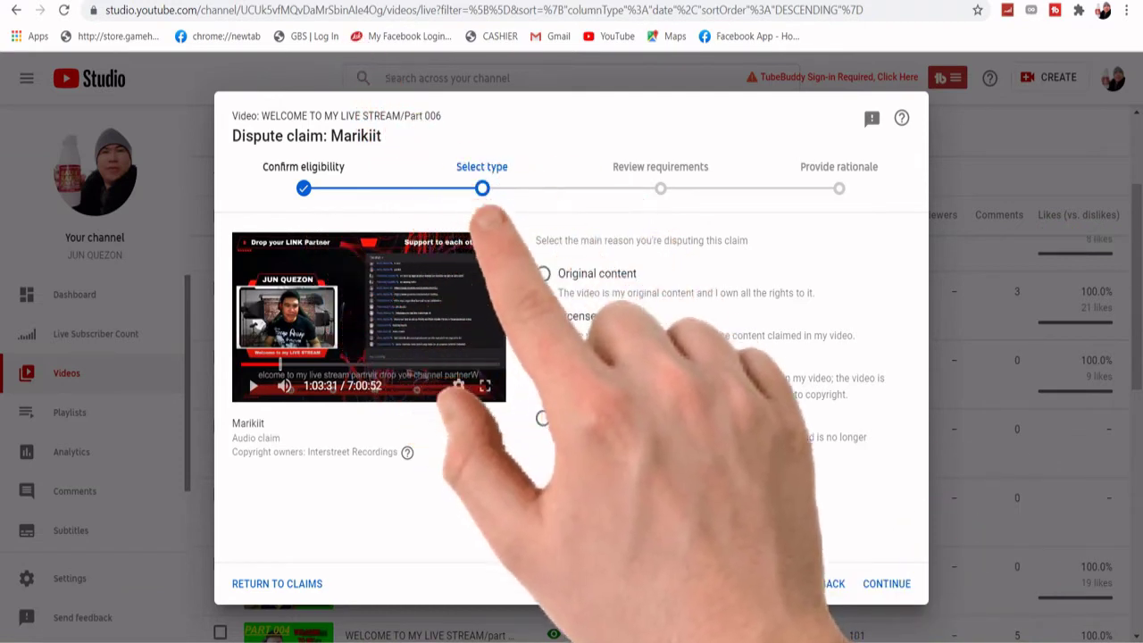
- Choose Fair use as the dispute reason and affirm the video is protected under fair use
left_click_drag(558, 359, 845, 394)
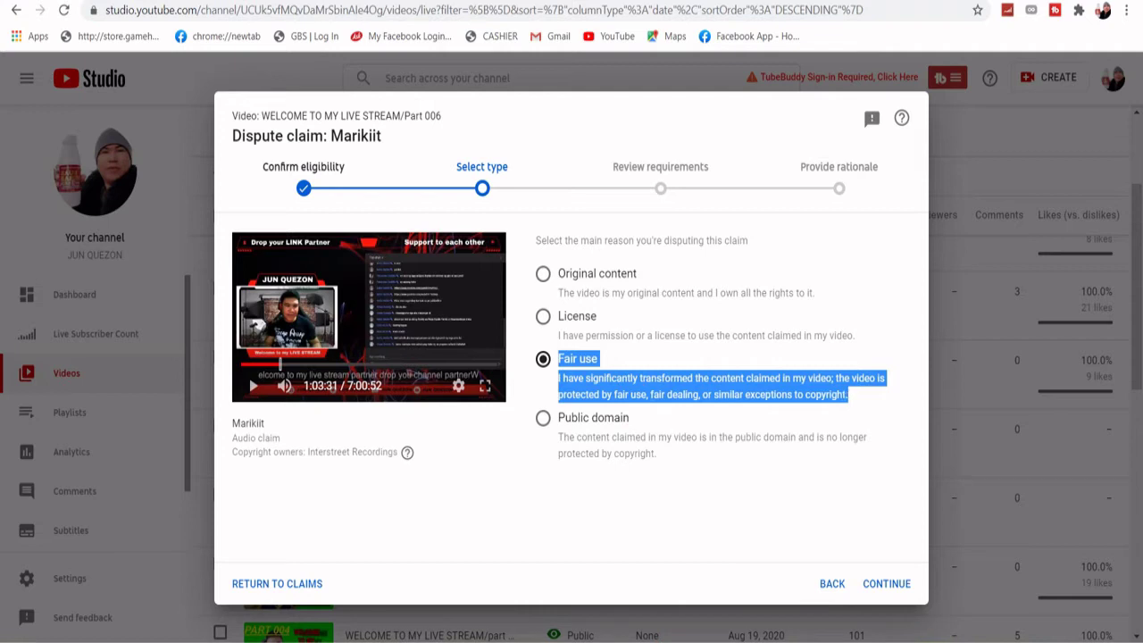
left_click(887, 583)
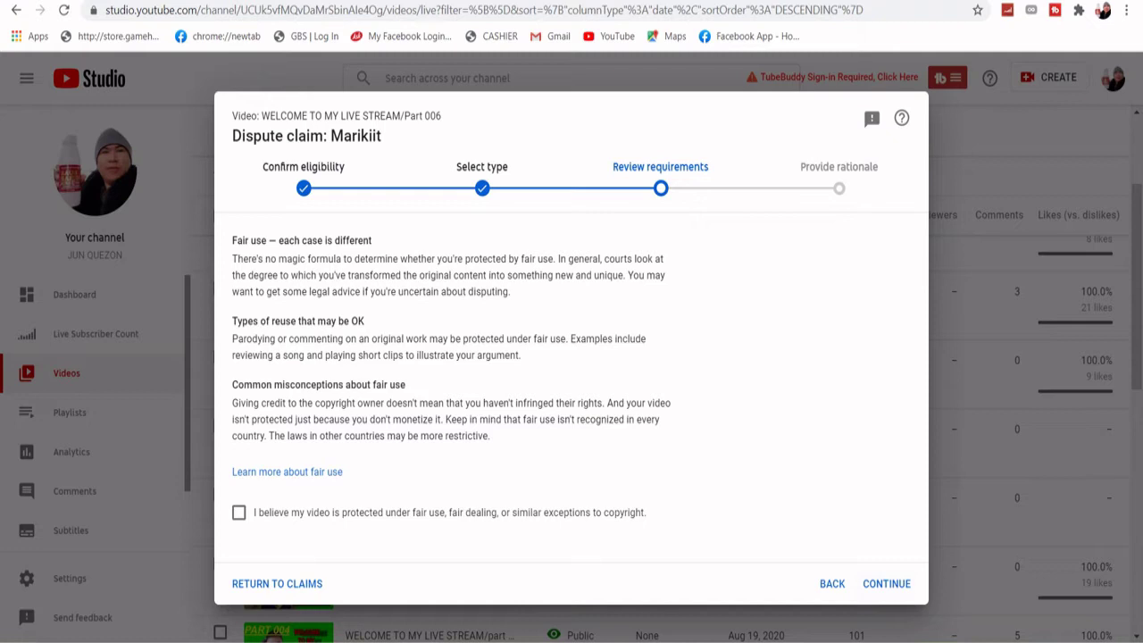
left_click(238, 513)
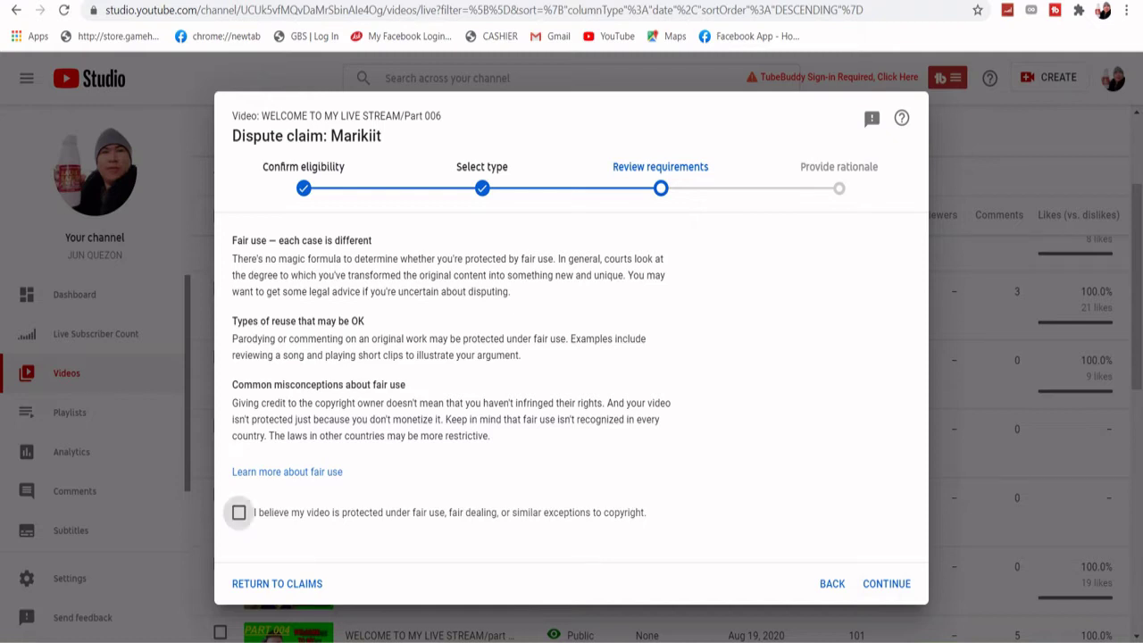
left_click(886, 584)
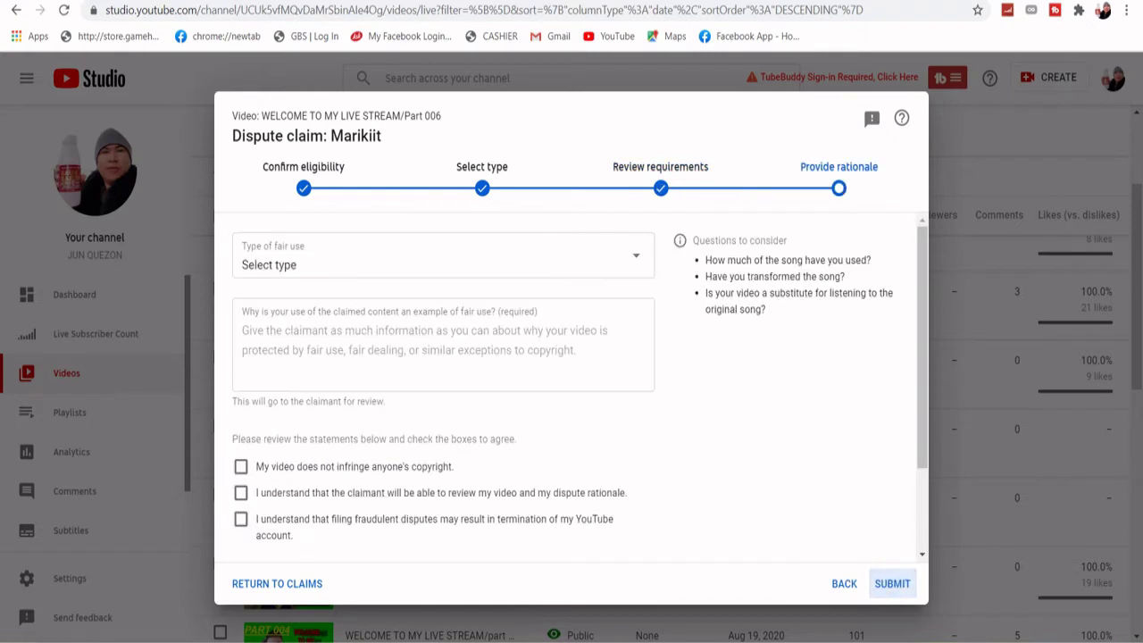
- Set fair use type to Has background music, paste the explanation, and tick all three agreements
left_click(443, 258)
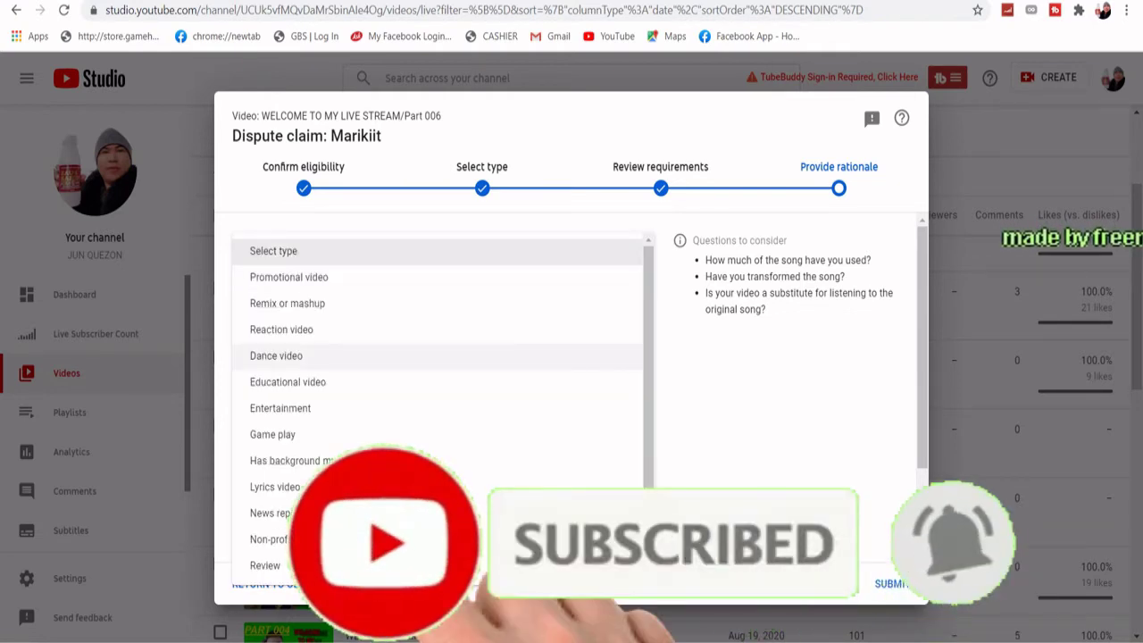
left_click(536, 461)
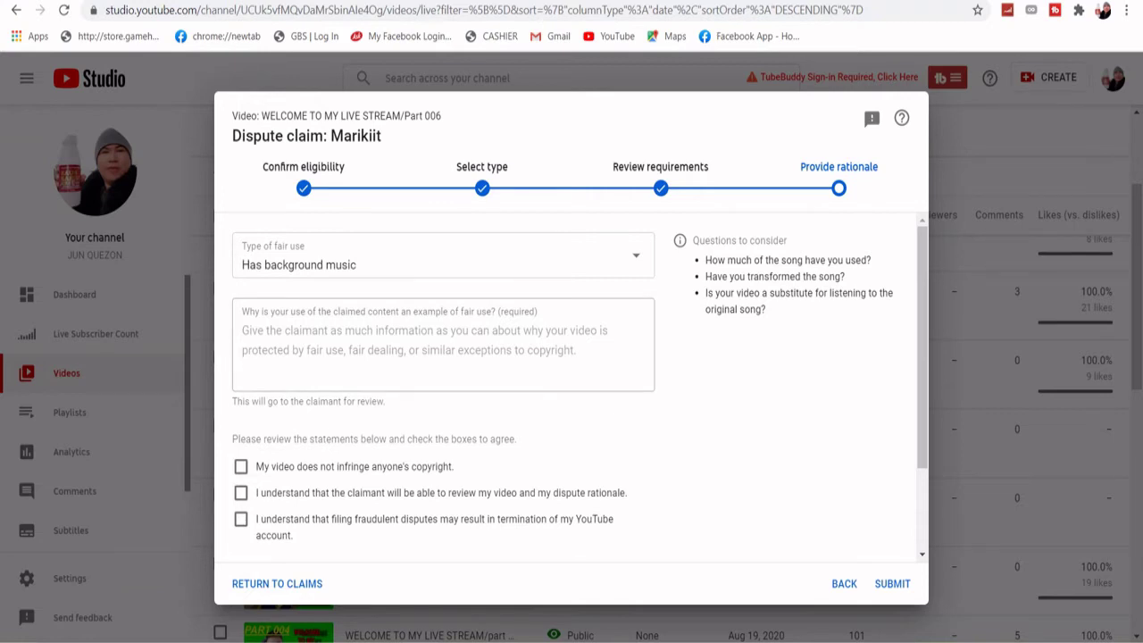
left_click(243, 331)
key("ctrl+v")
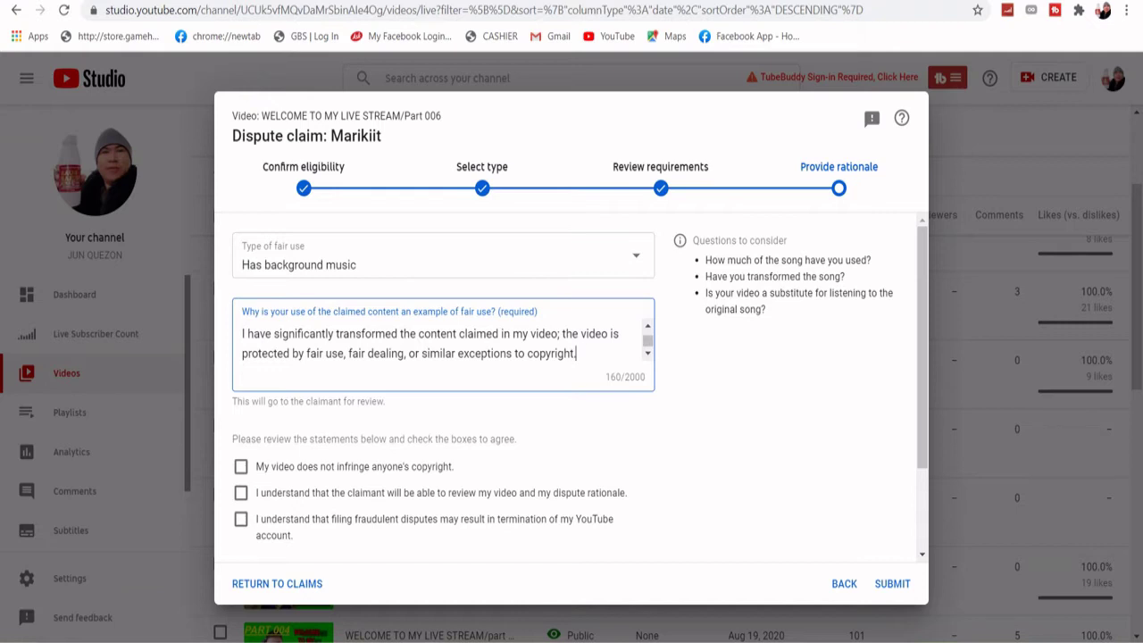
left_click(240, 466)
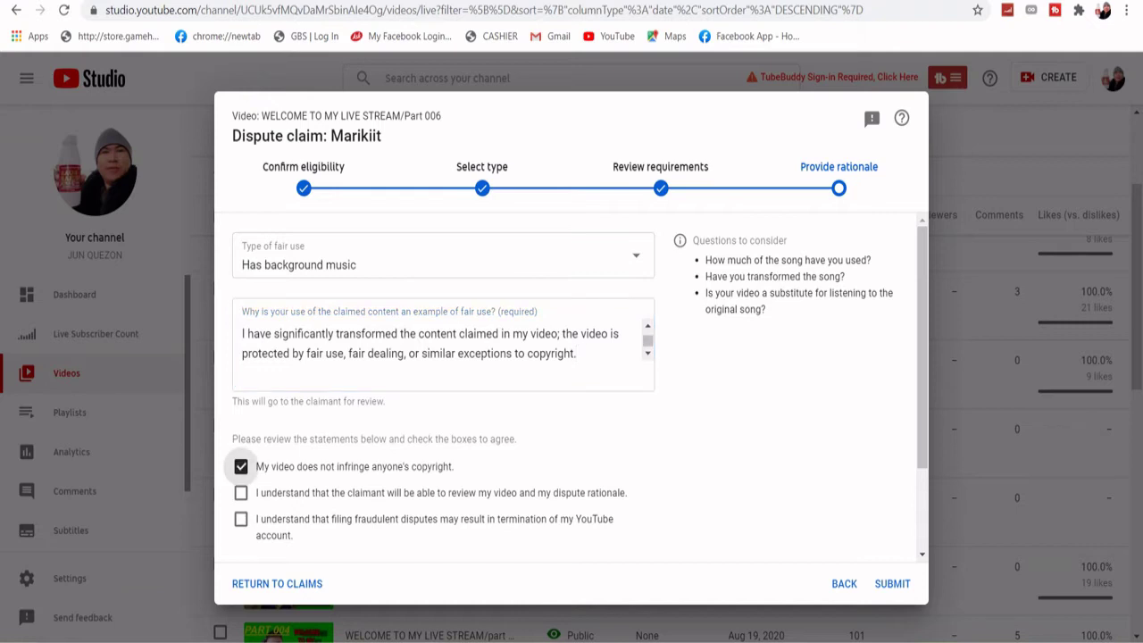
left_click(240, 492)
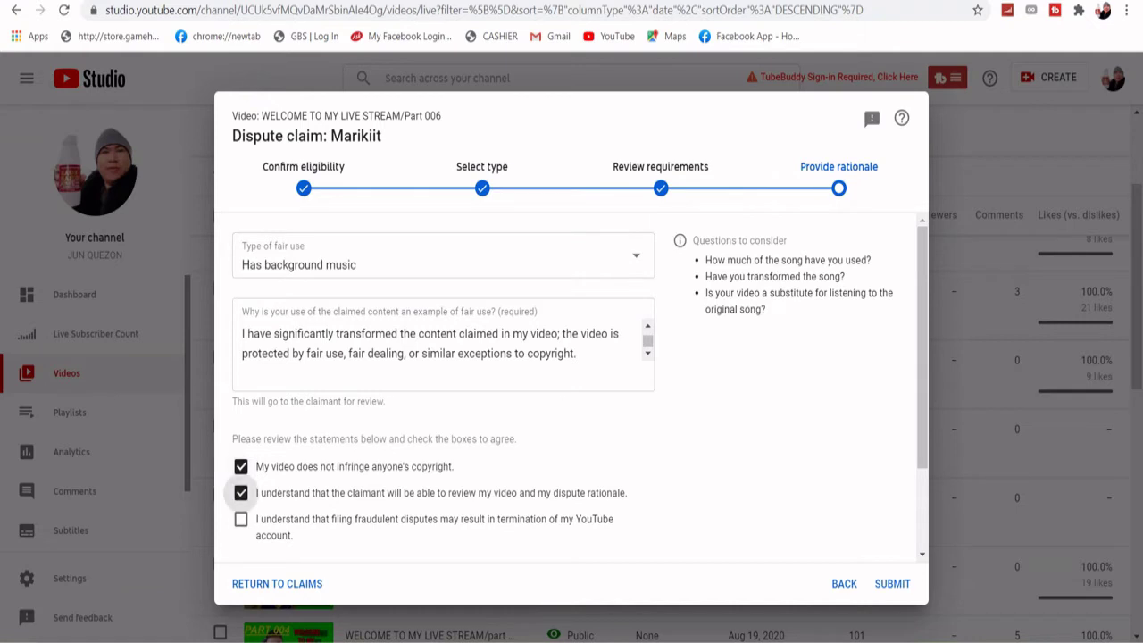
left_click(240, 518)
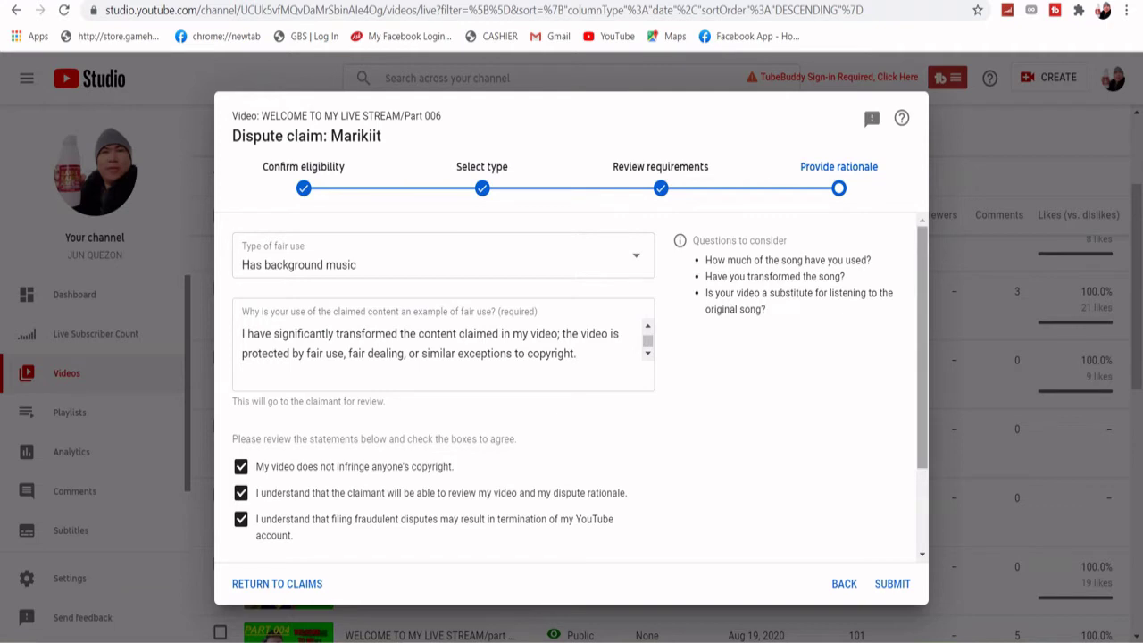
- Sign the dispute with the full legal name and submit it
scroll(580, 388, "down", 2)
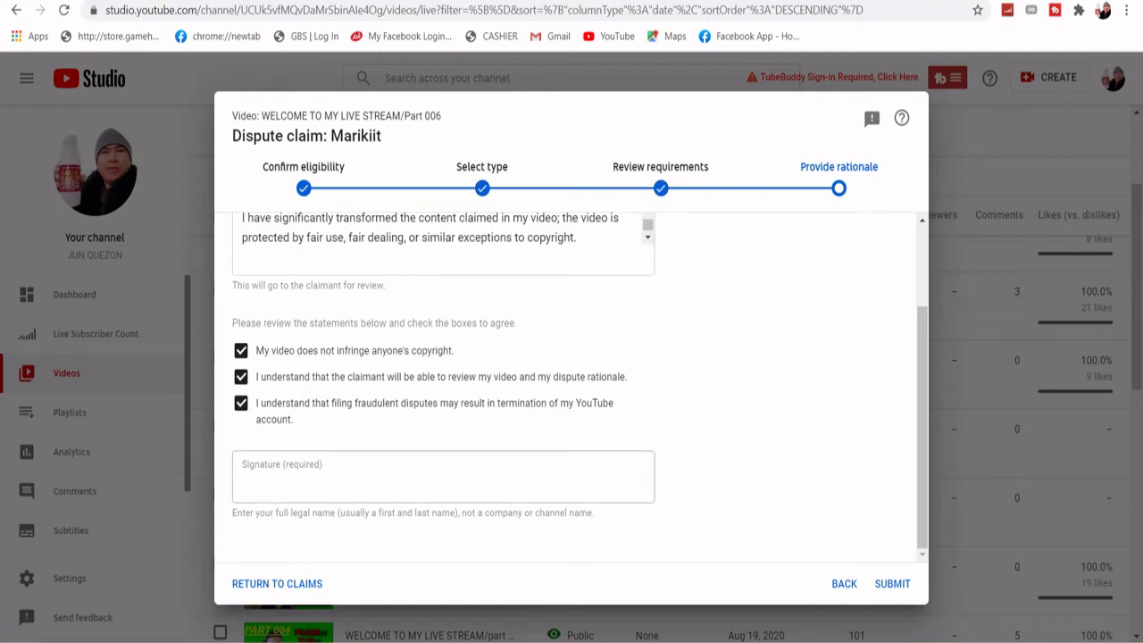
left_click(243, 483)
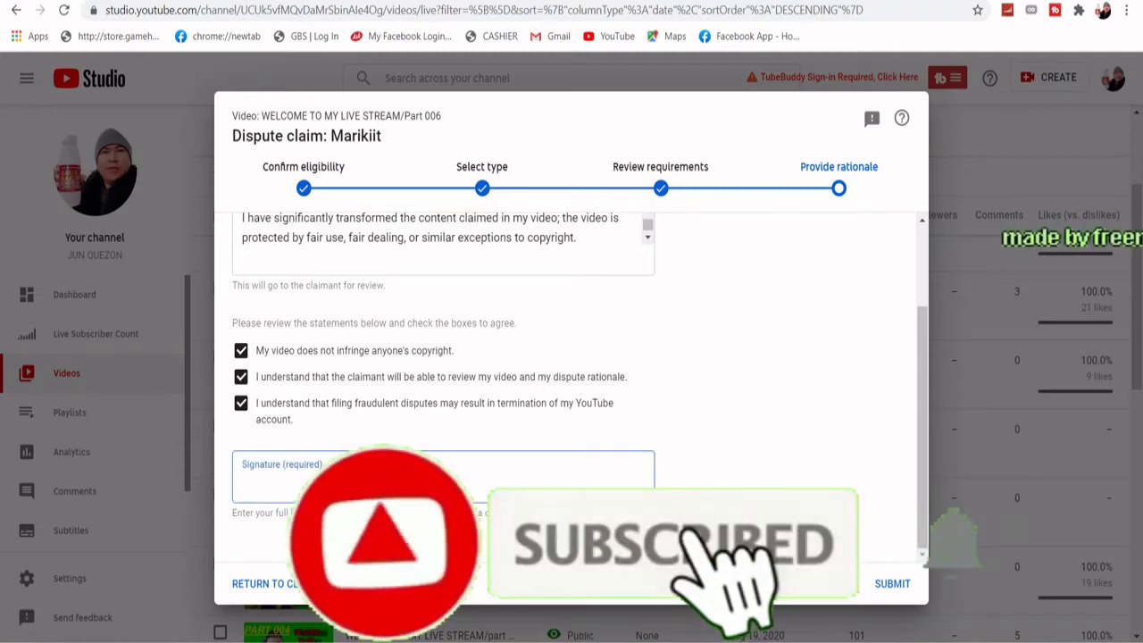
type("JUN QU")
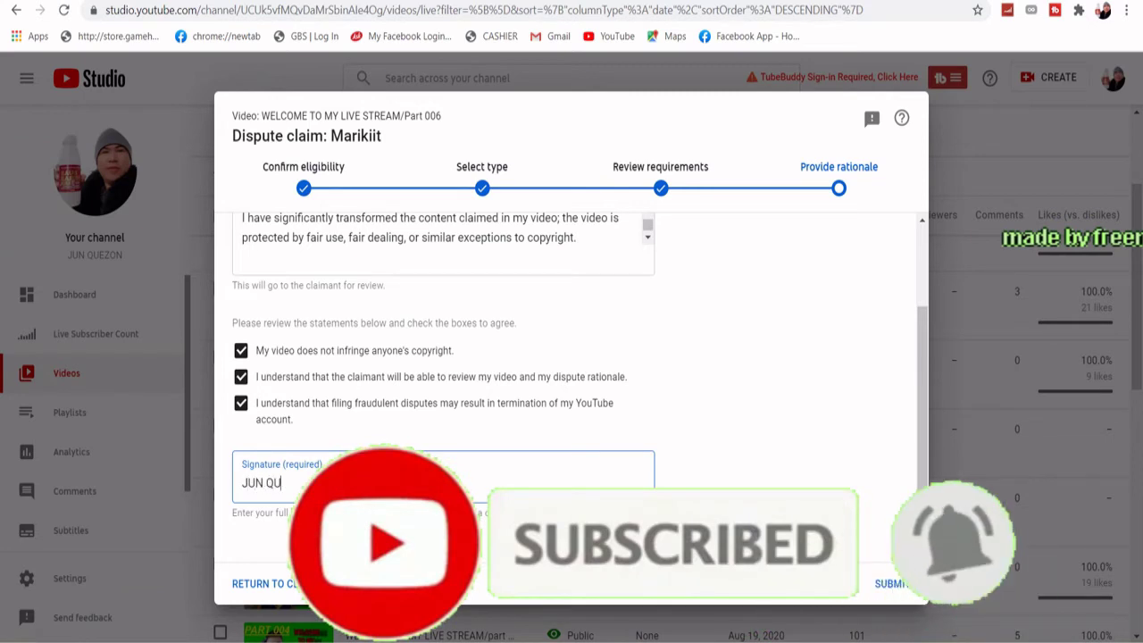
type("EZON")
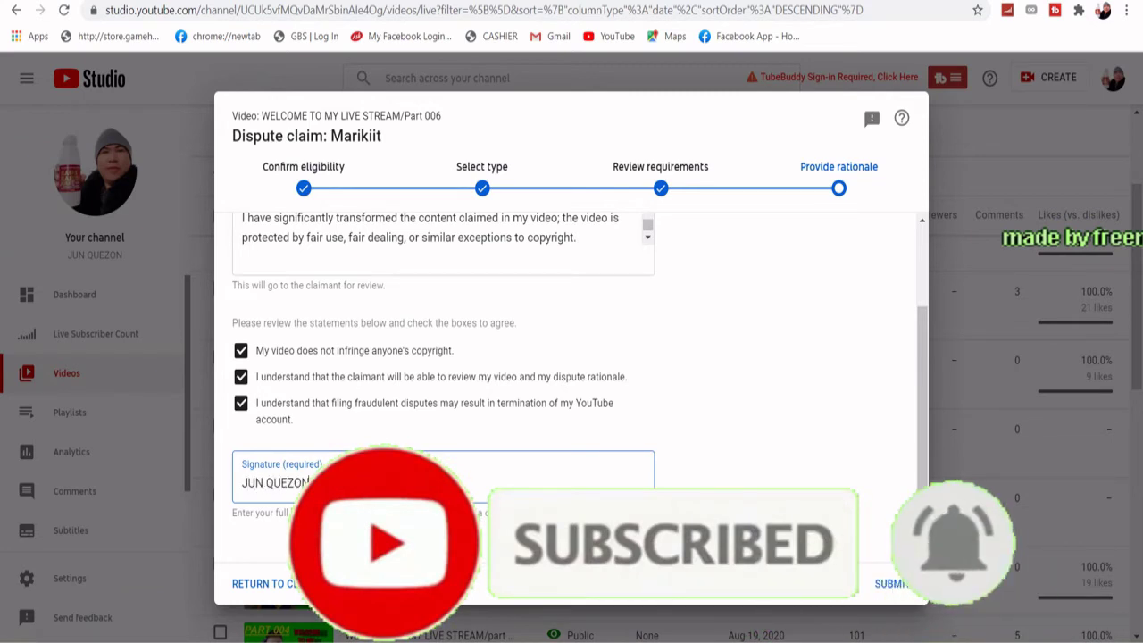
scroll(571, 384, "up", 2)
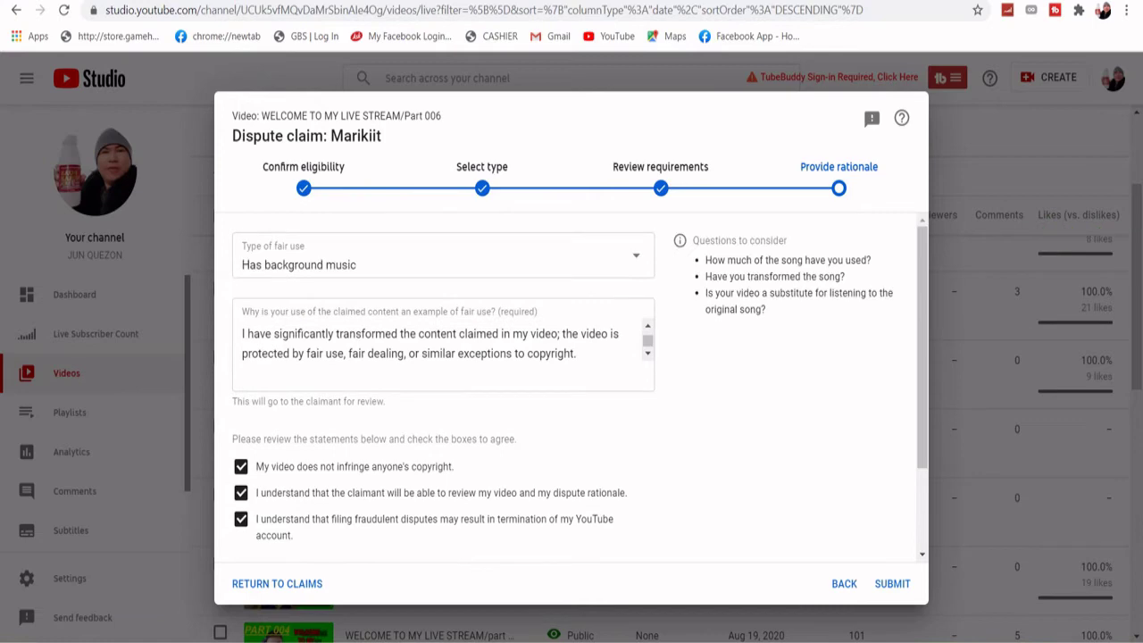
scroll(572, 384, "down", 2)
scroll(572, 384, "up", 2)
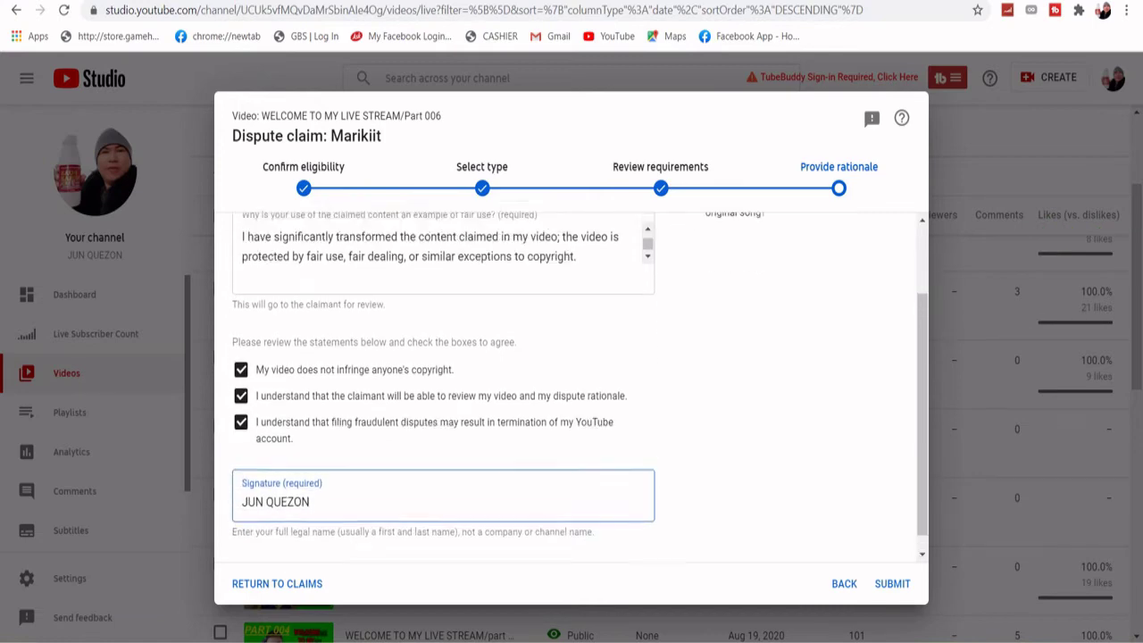
scroll(571, 384, "down", 2)
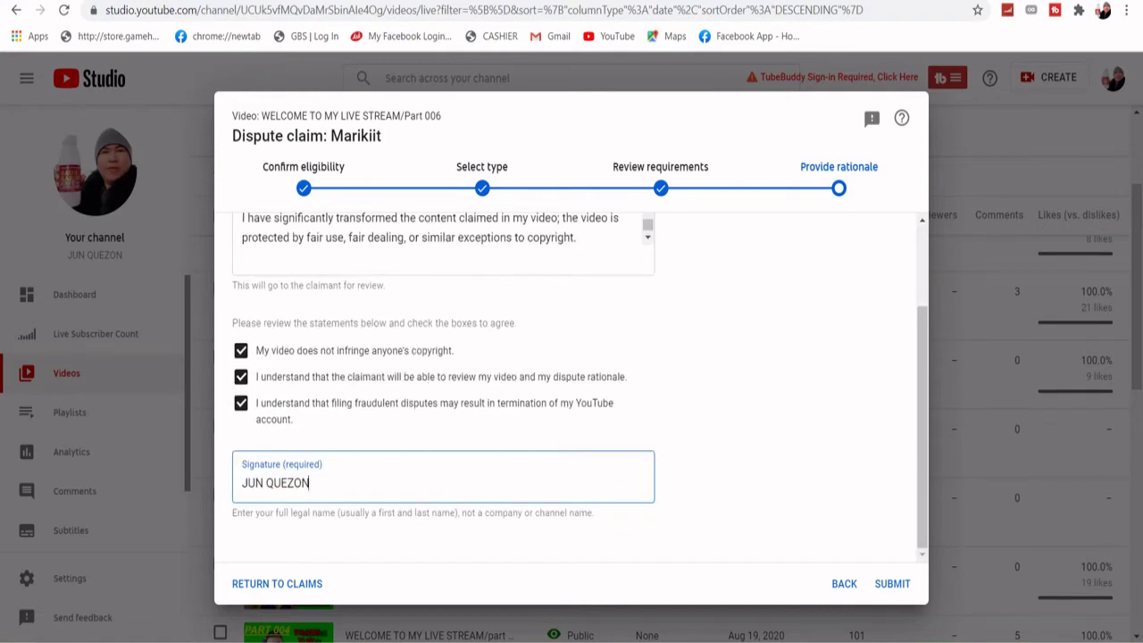
left_click(893, 583)
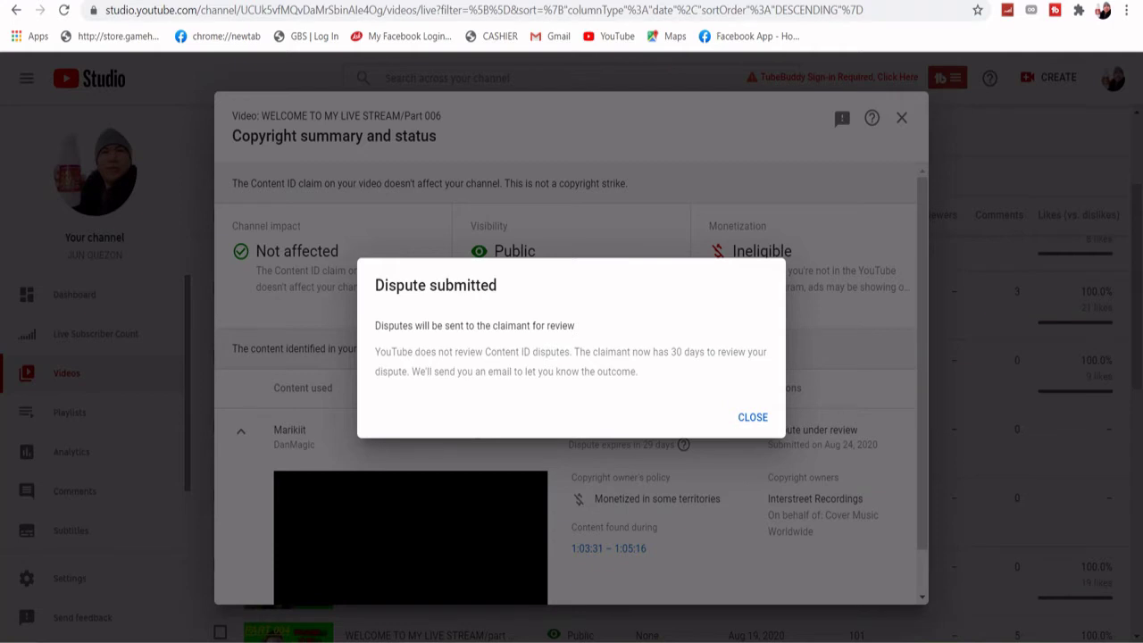
- Dismiss the Dispute submitted notice and check the Marikiit claim shows Dispute under review
left_click(753, 417)
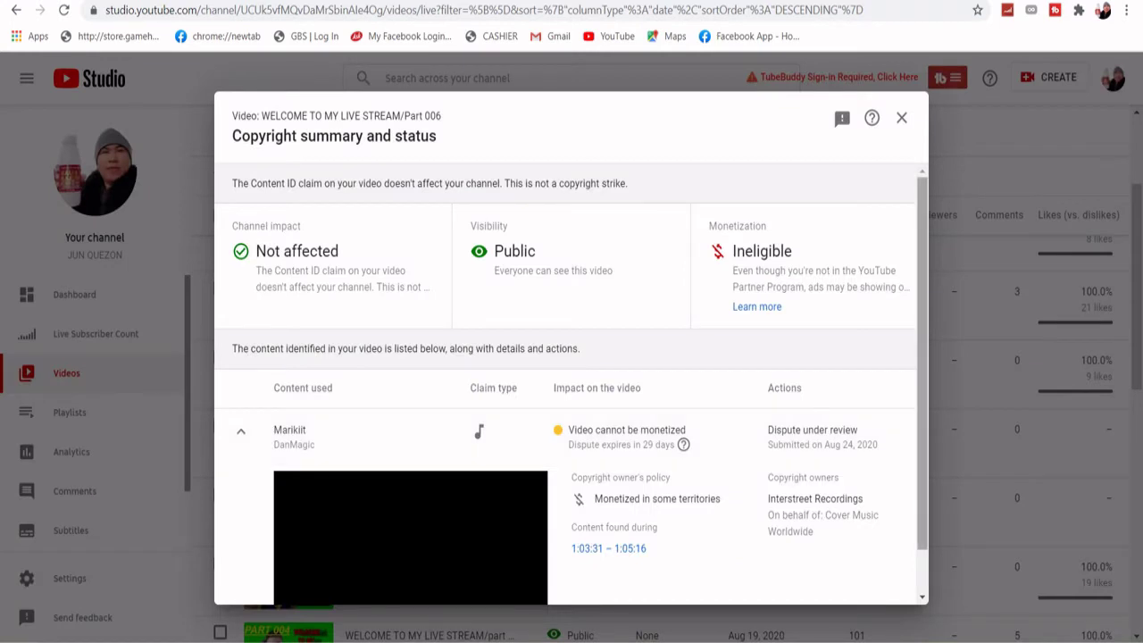
scroll(572, 375, "down", 1)
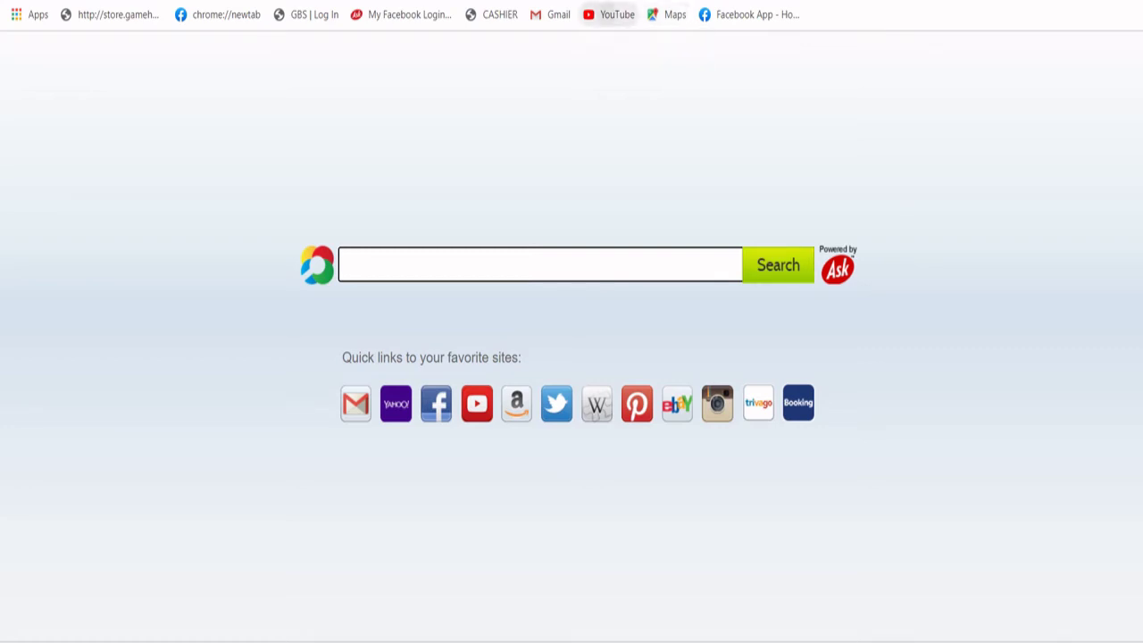
- Go to the YouTube home page via the bookmark and open, then close, the account menu
left_click(611, 14)
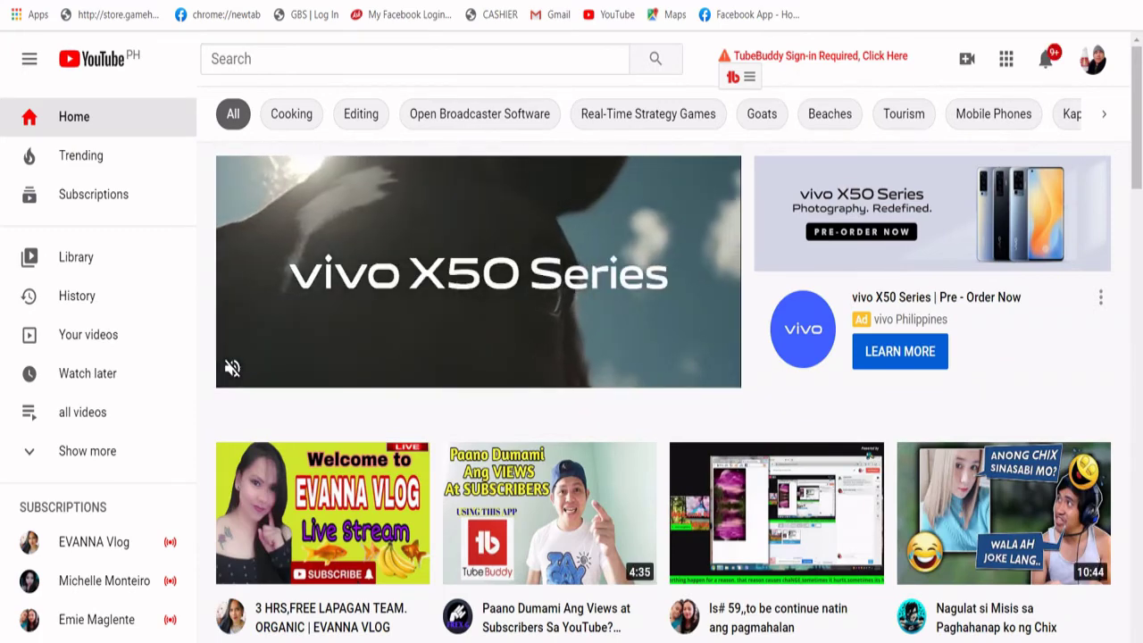
left_click(1093, 58)
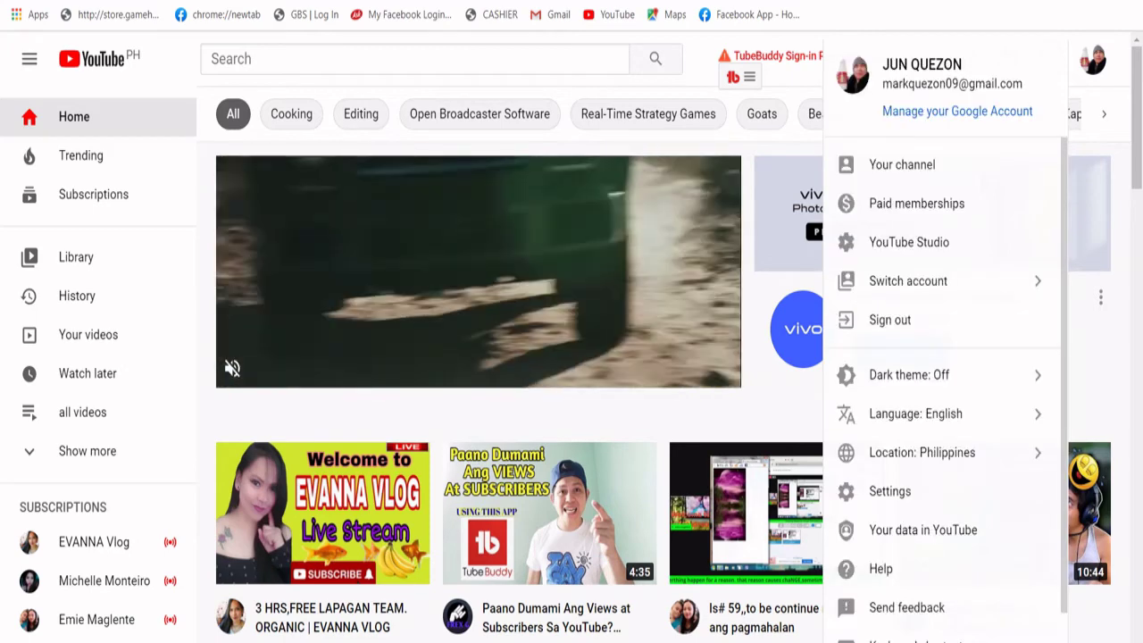
key("Escape")
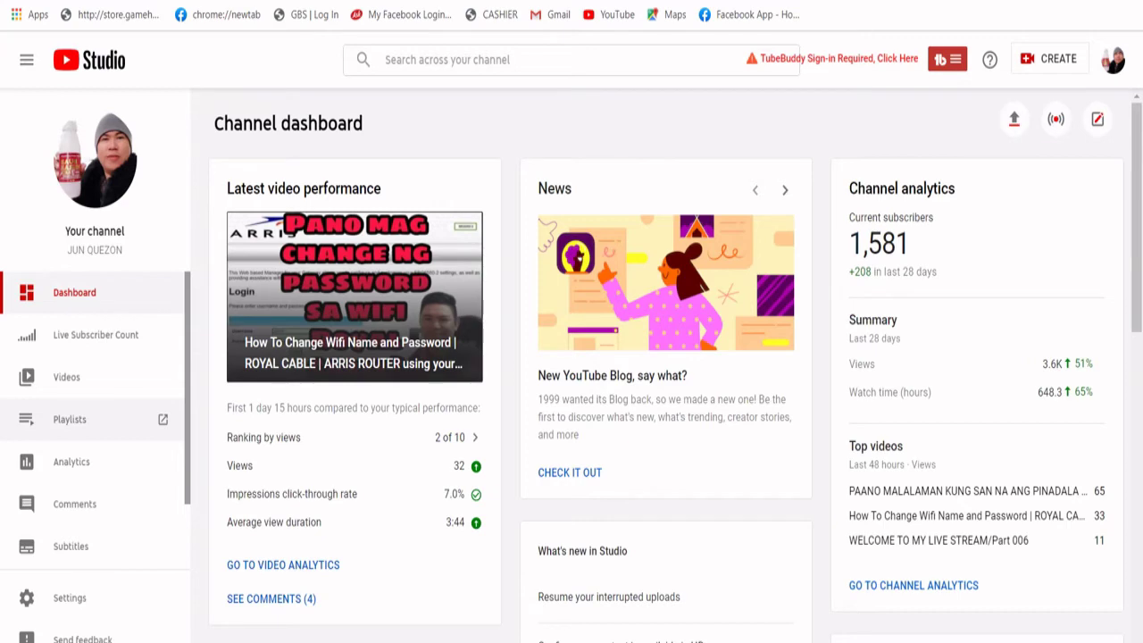
- Open Videos from the sidebar and switch to the Live tab listing stream replays
left_click(67, 377)
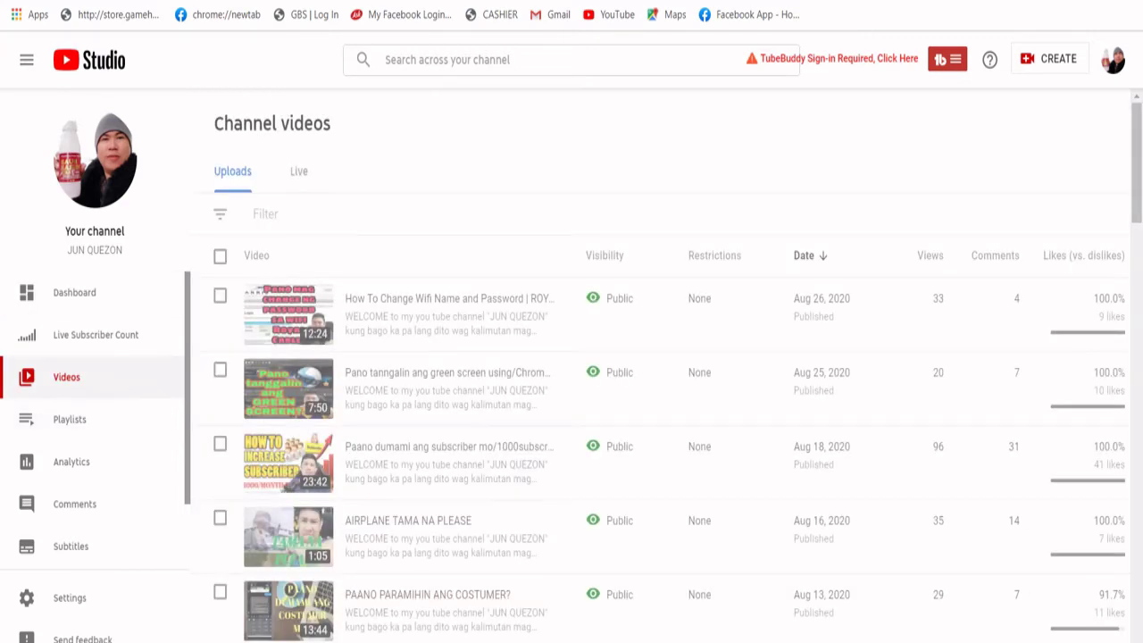
scroll(467, 368, "down", 15)
scroll(467, 367, "up", 15)
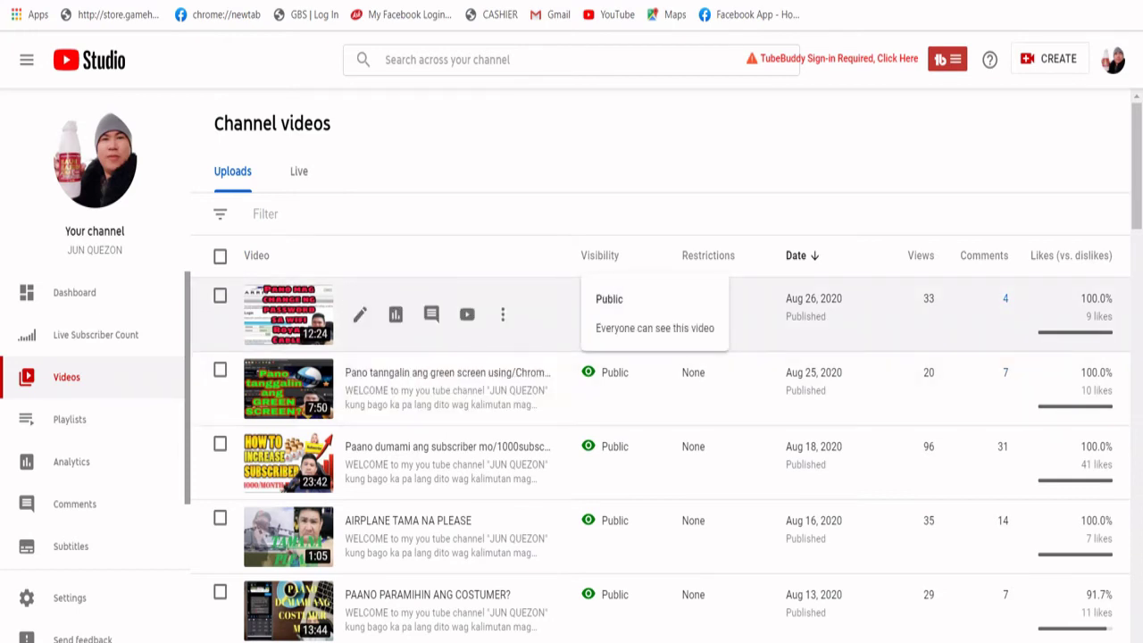
left_click(299, 170)
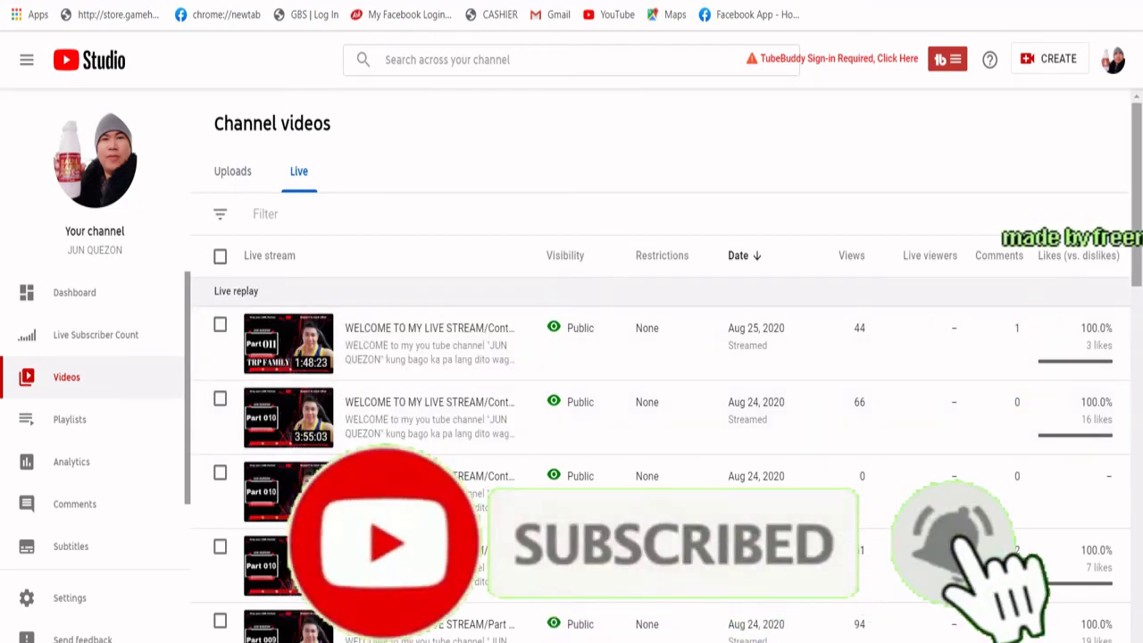
scroll(572, 402, "down", 6)
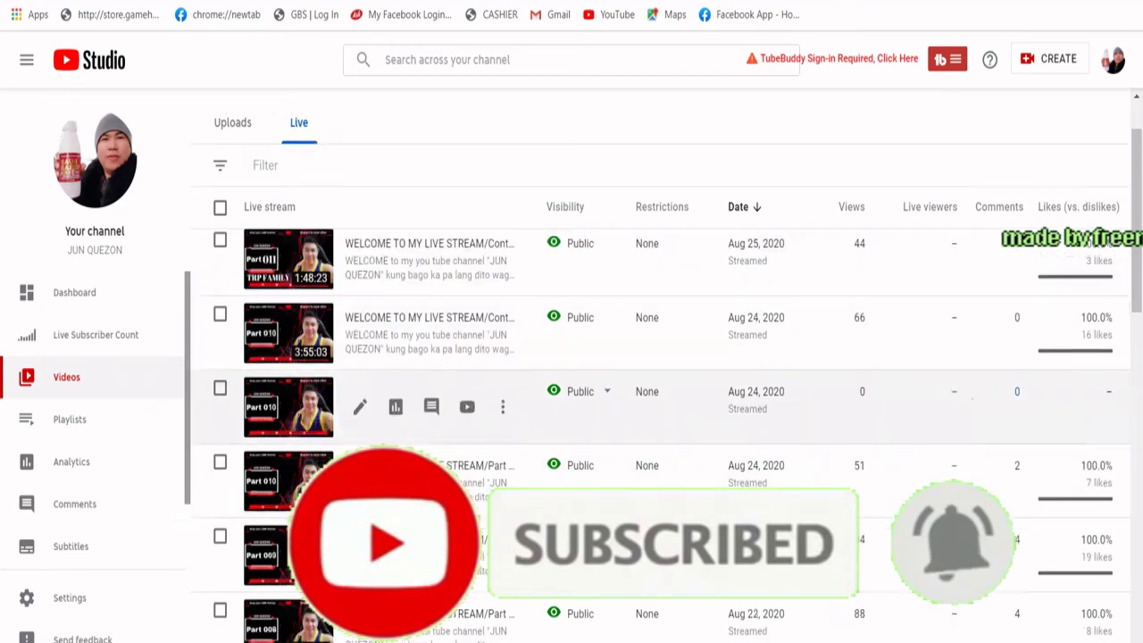
scroll(572, 418, "down", 4)
scroll(571, 417, "up", 6)
scroll(571, 418, "down", 6)
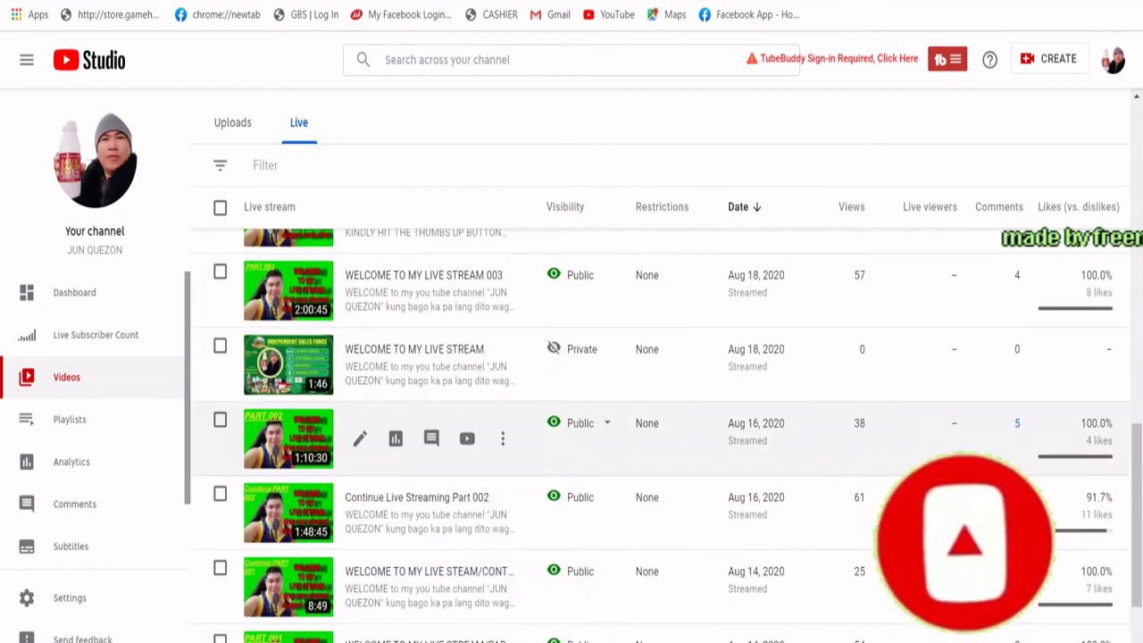
scroll(572, 536, "up", 5)
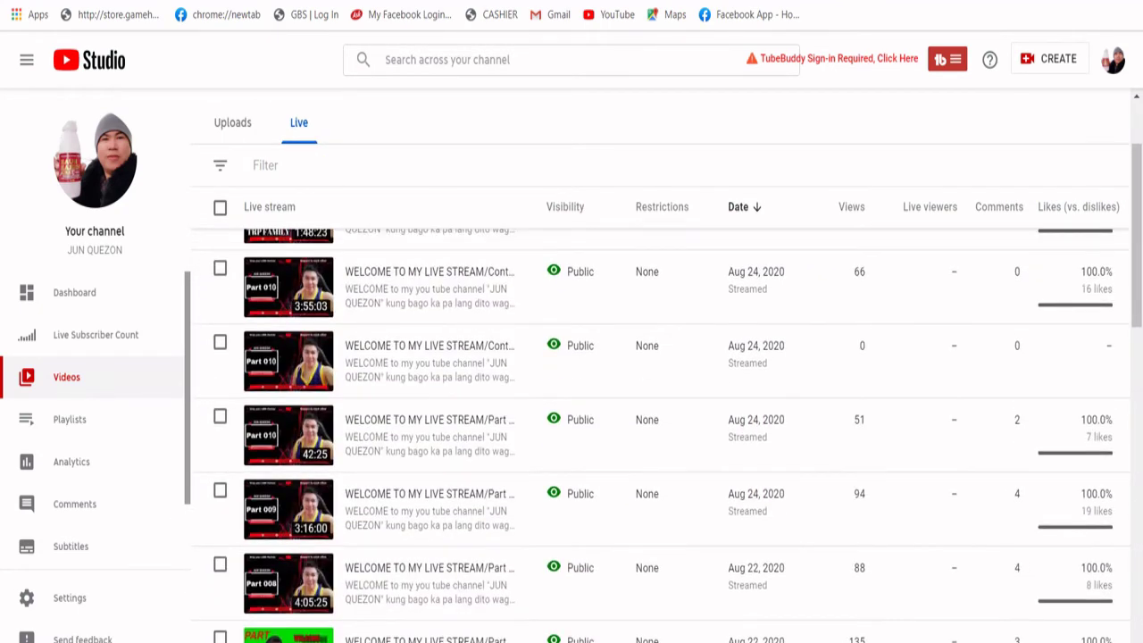
scroll(572, 402, "up", 1)
scroll(661, 435, "up", 1)
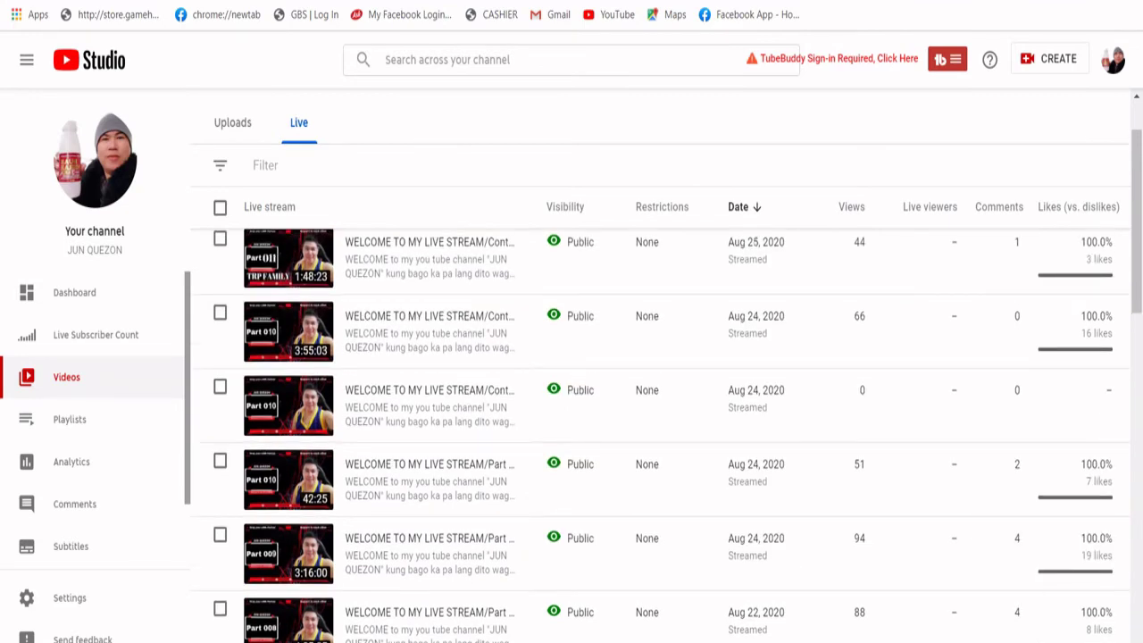
scroll(661, 435, "up", 1)
scroll(661, 435, "up", 2)
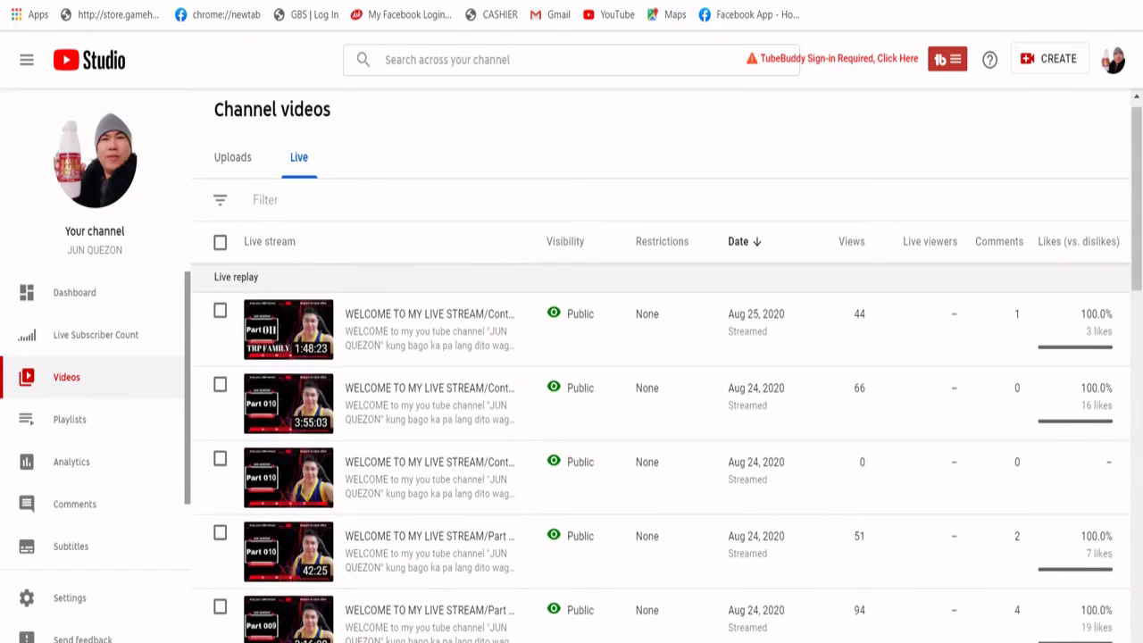
scroll(660, 435, "up", 1)
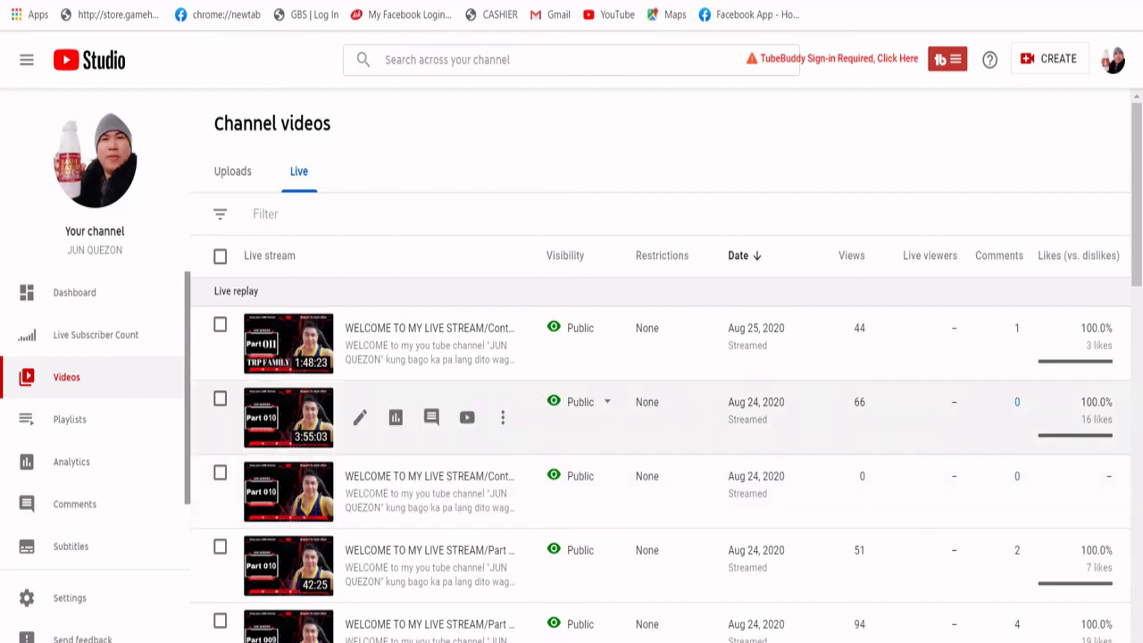
scroll(571, 473, "down", 1)
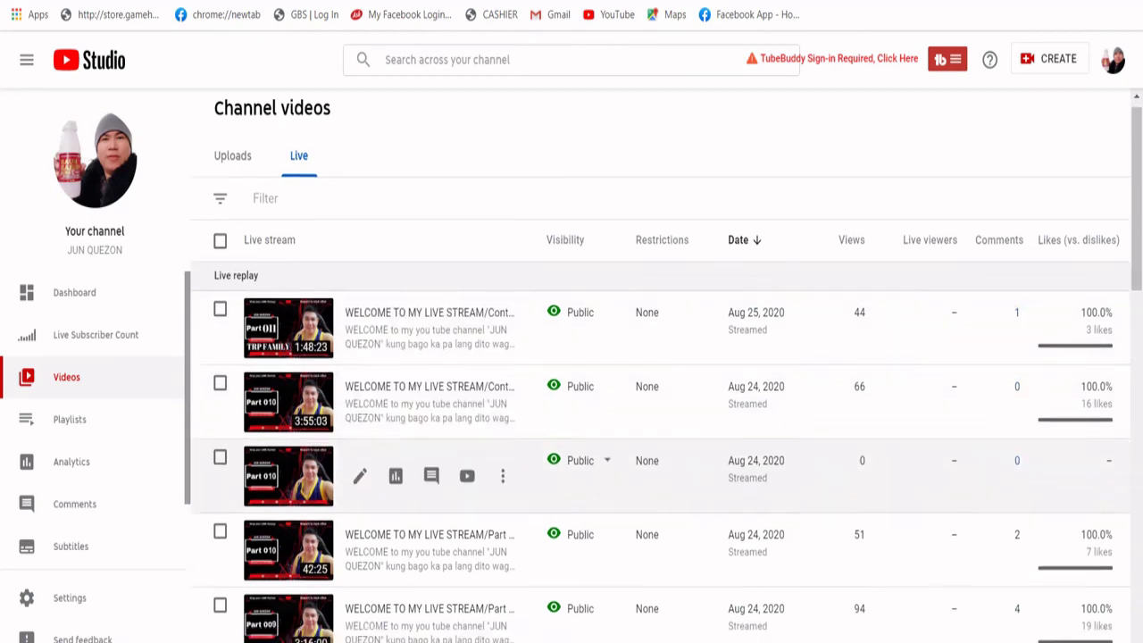
scroll(571, 473, "down", 6)
scroll(572, 473, "down", 6)
scroll(571, 473, "up", 3)
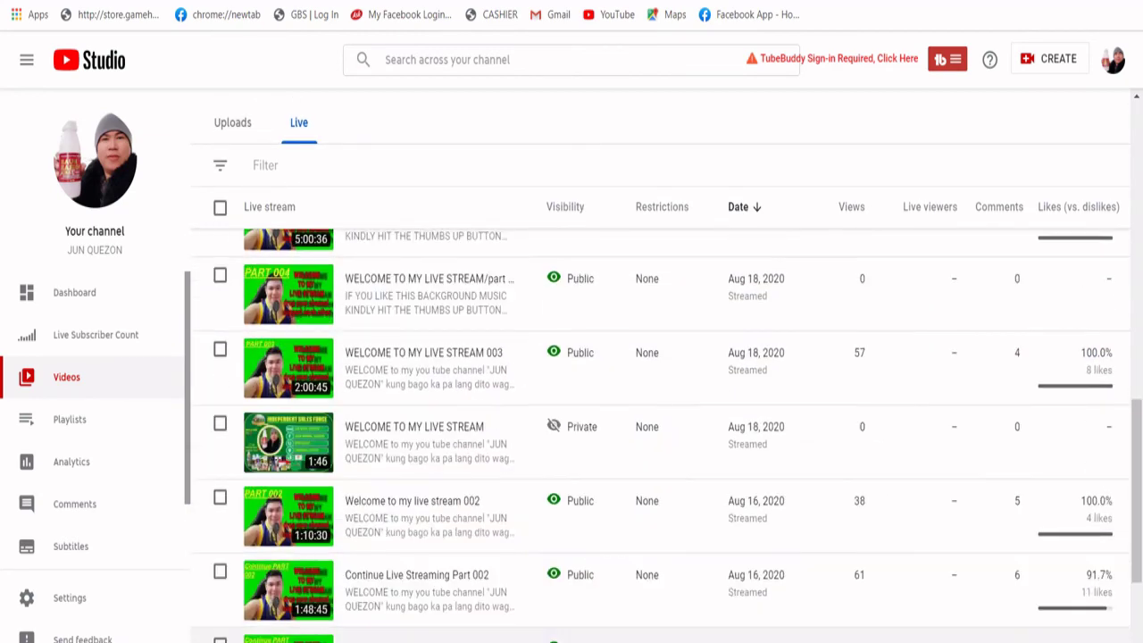
scroll(661, 437, "up", 10)
scroll(661, 437, "down", 6)
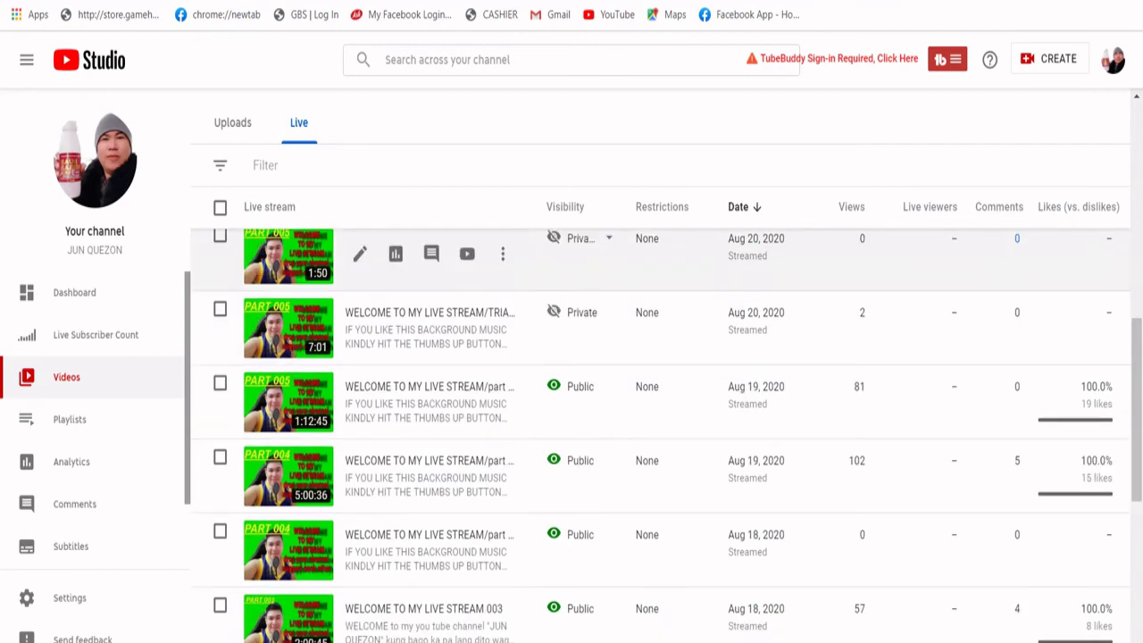
scroll(660, 437, "down", 6)
scroll(576, 415, "up", 10)
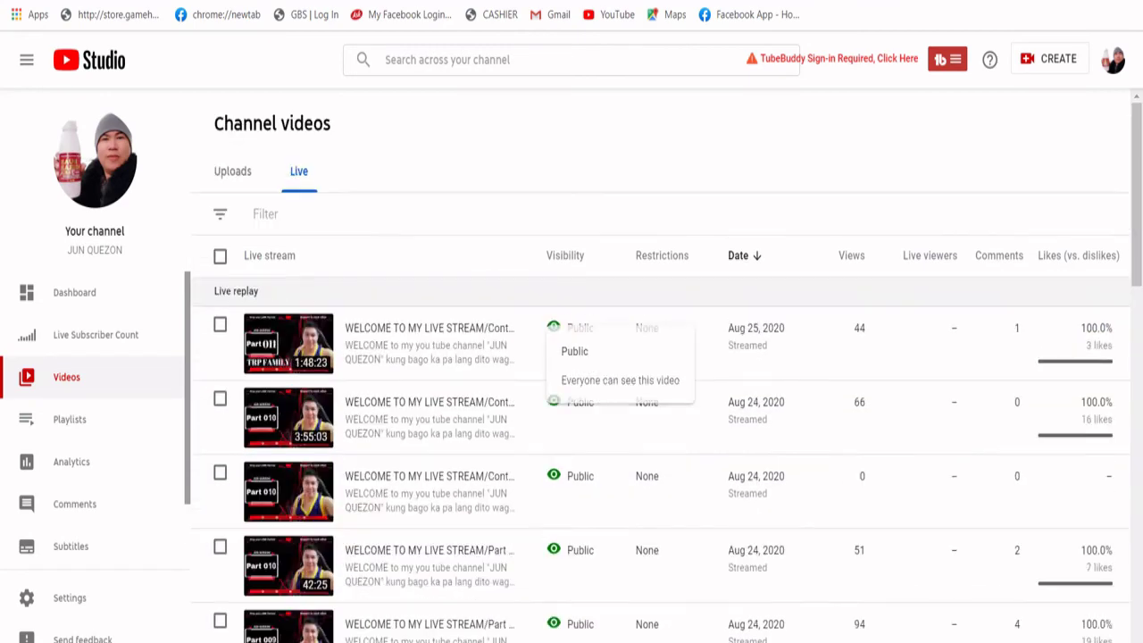